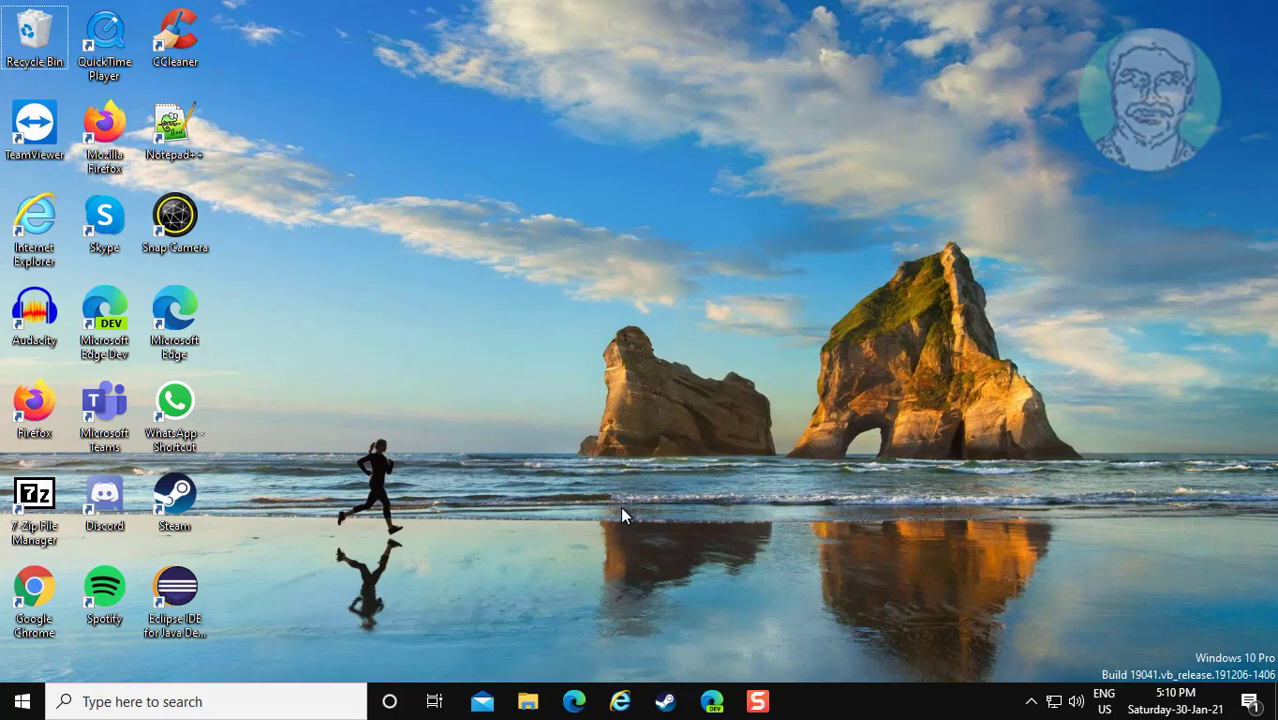
- Open the Camera page of the Windows privacy settings
click(3, 703)
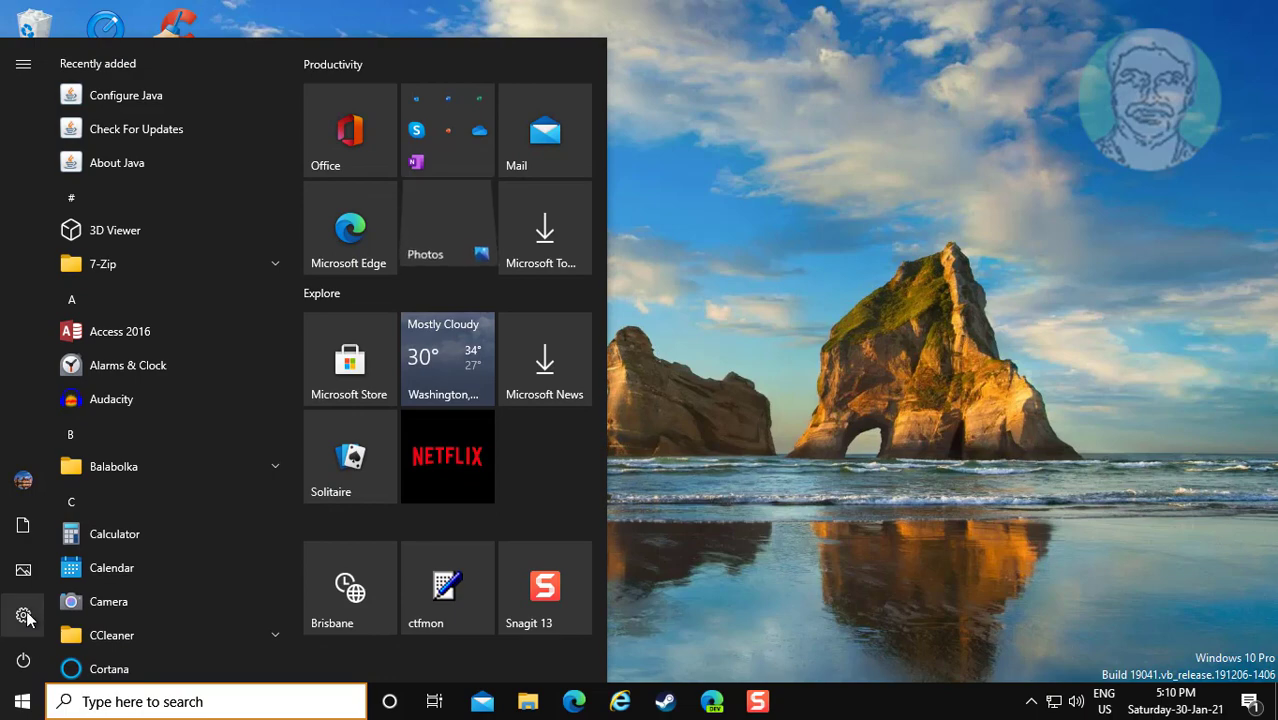
click(25, 613)
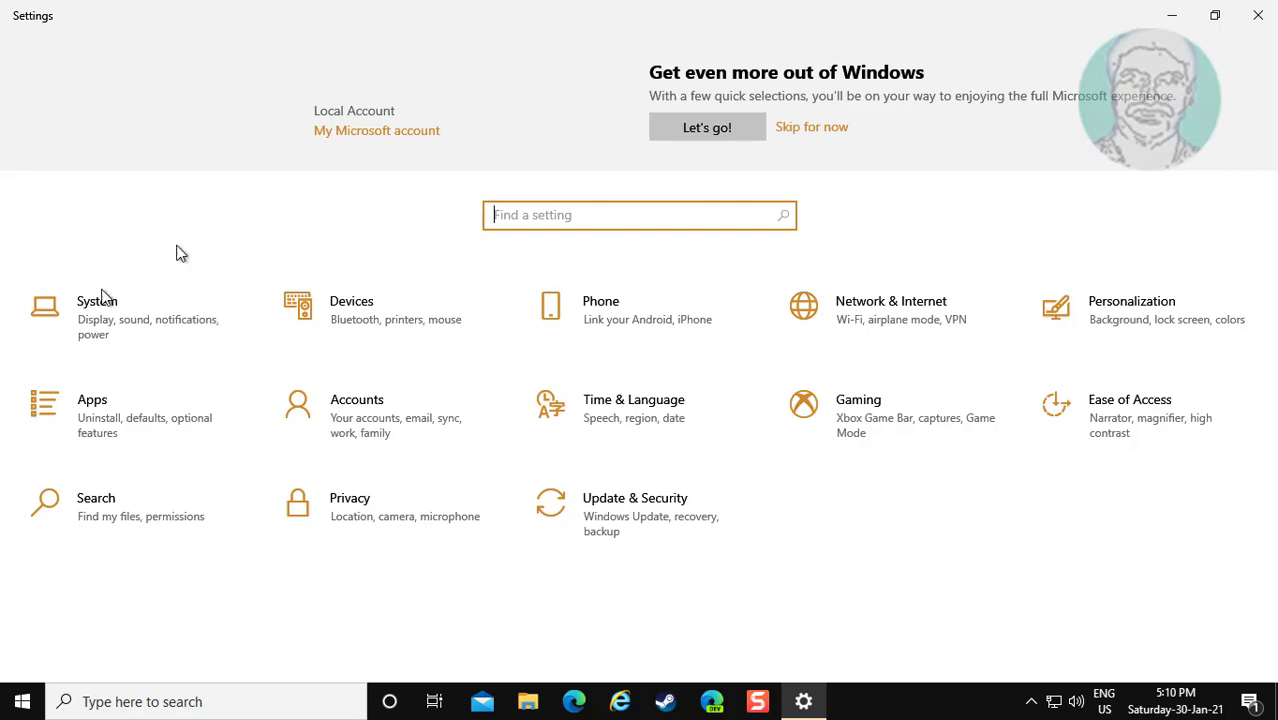
click(405, 513)
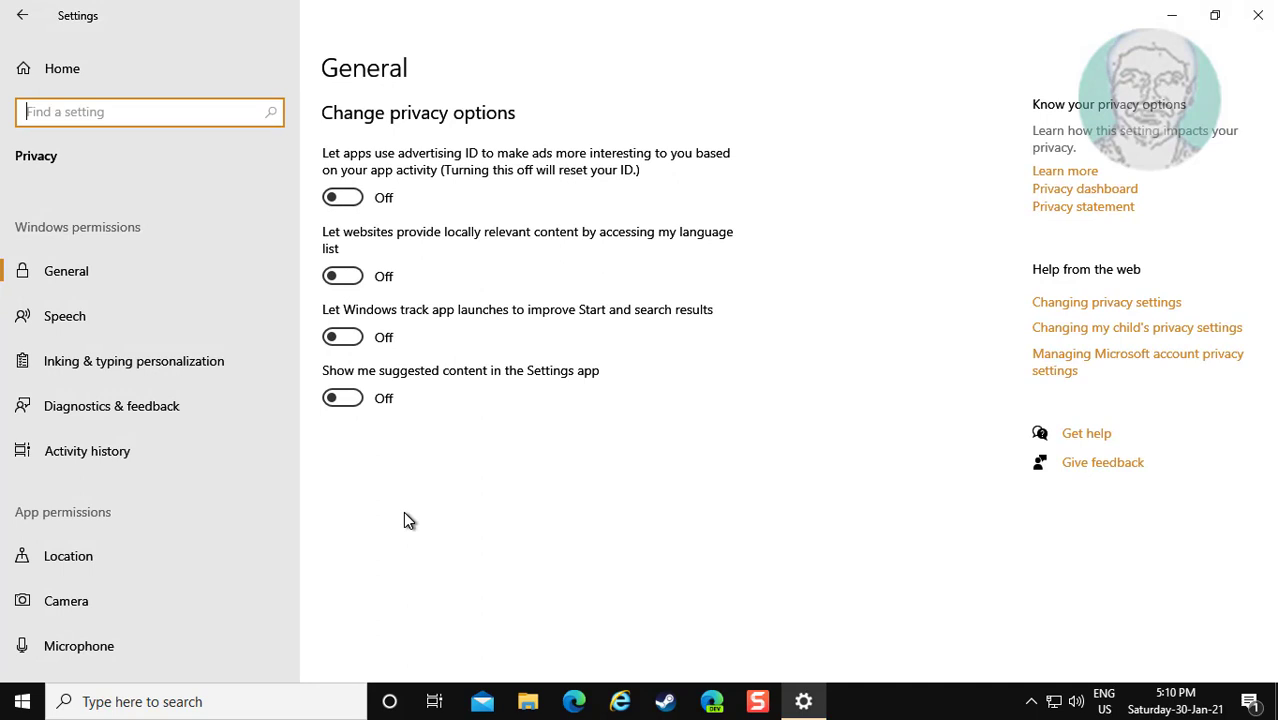
click(50, 597)
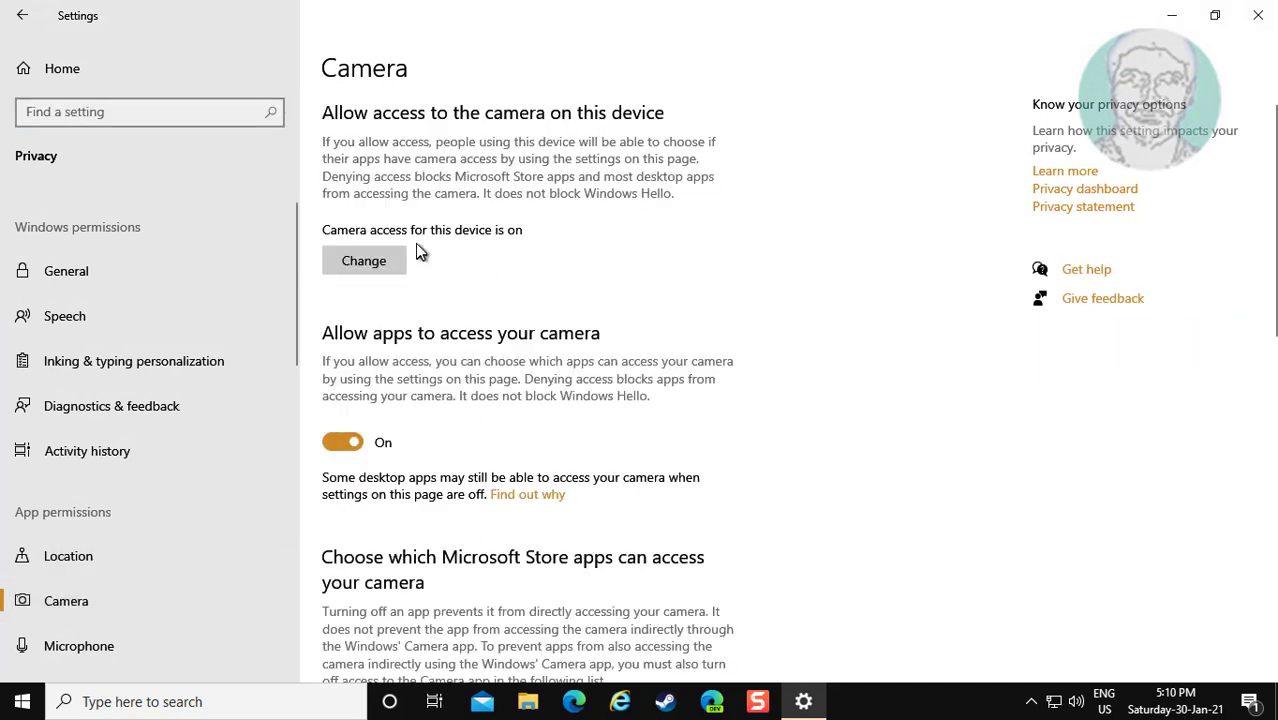
- Check the camera access settings for the device, for apps in general and for individual Microsoft Store apps, and close Settings
click(365, 271)
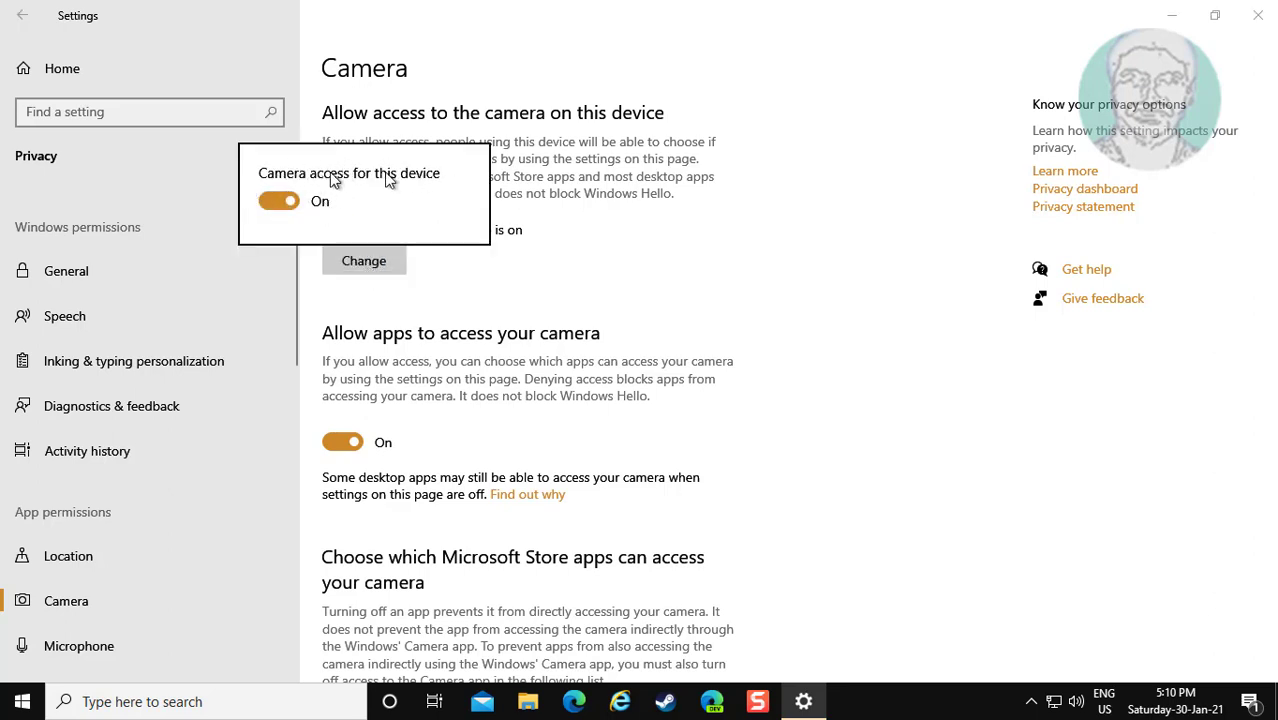
click(607, 238)
scroll(640, 440, down, 2)
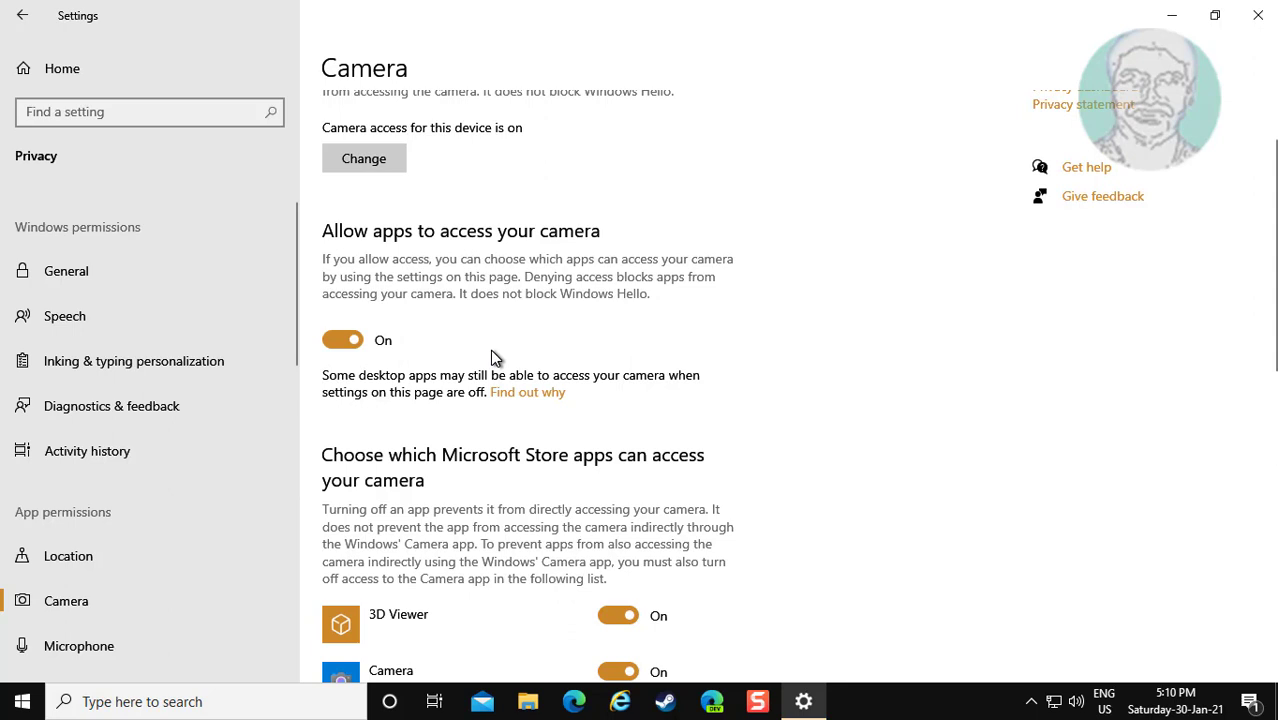
scroll(788, 418, down, 1)
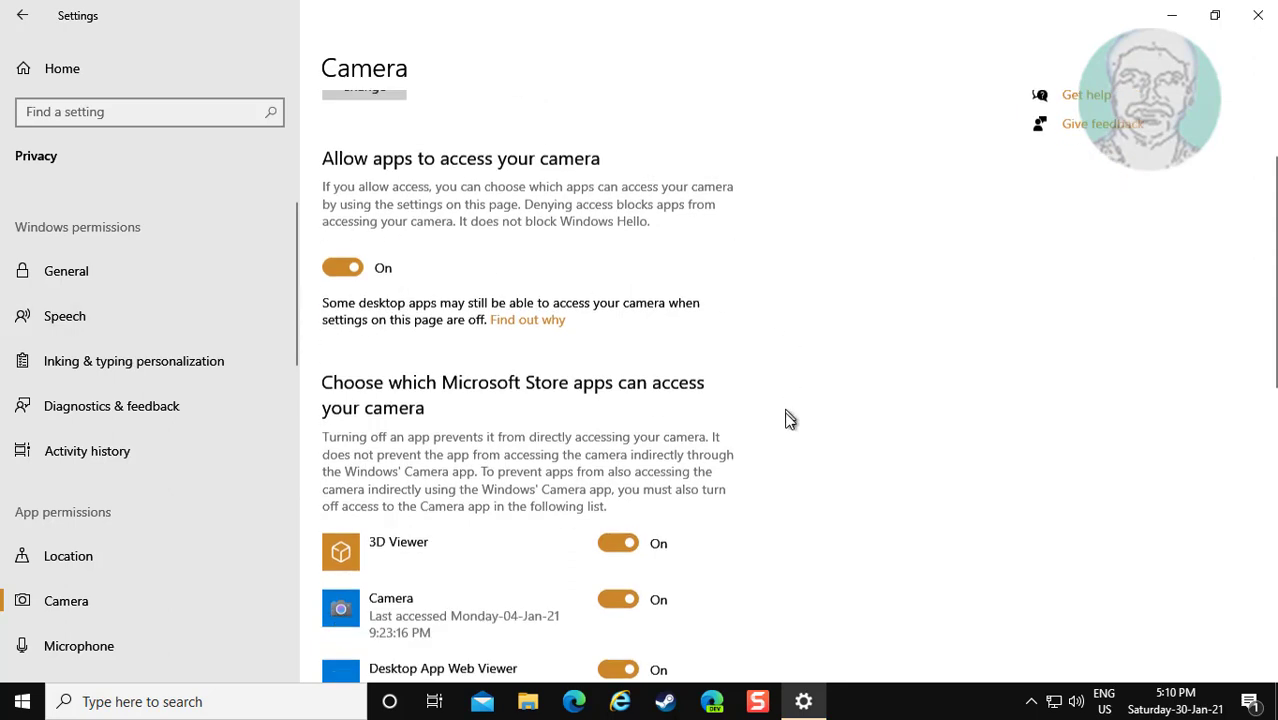
scroll(788, 418, down, 2)
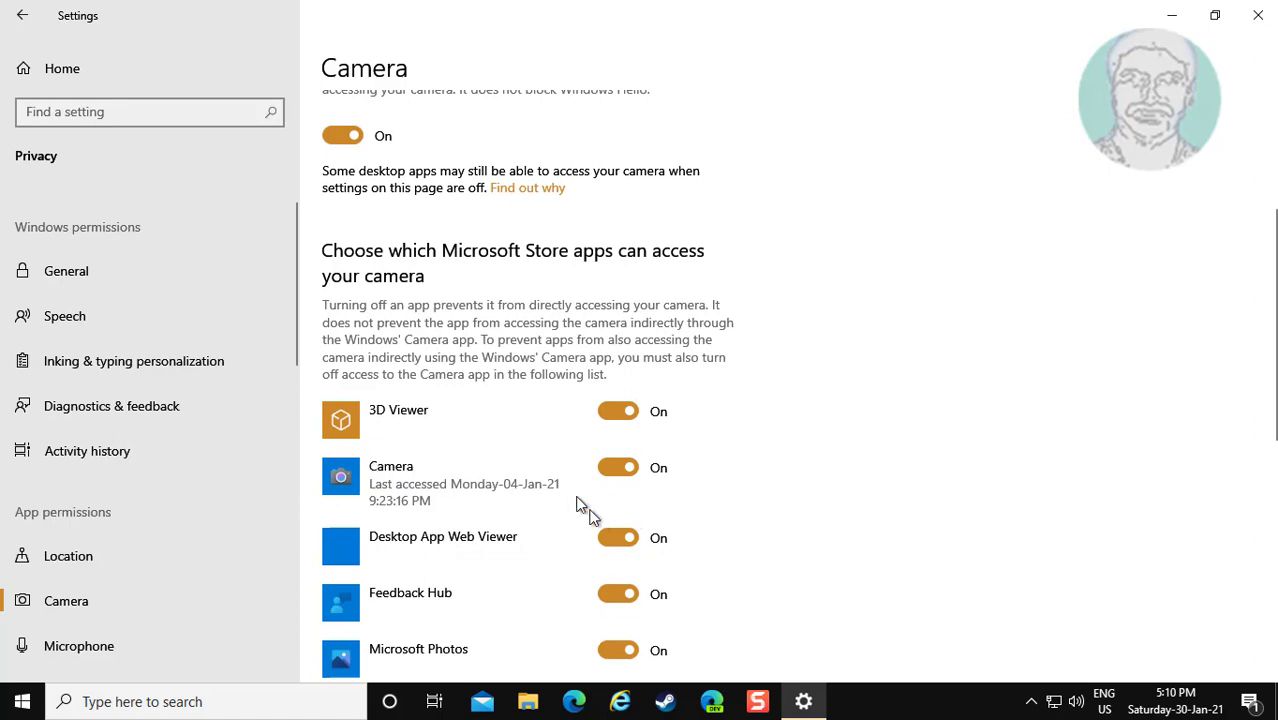
scroll(809, 469, up, 5)
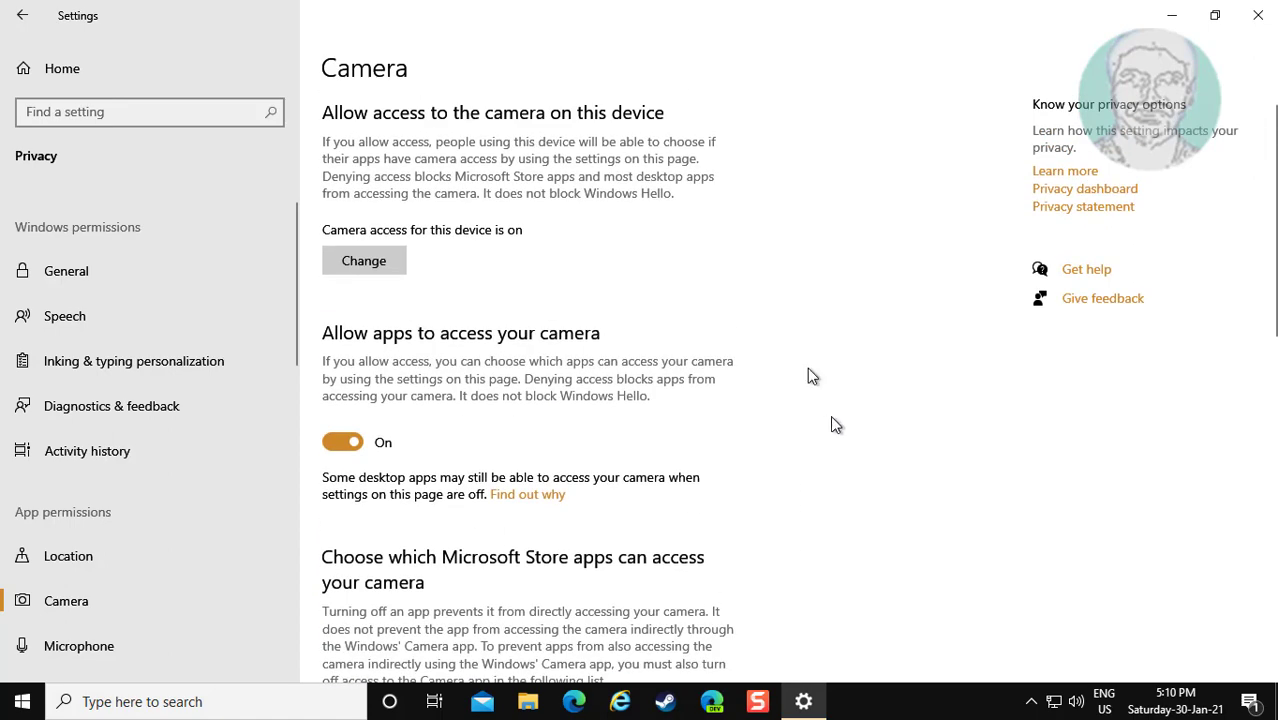
click(22, 25)
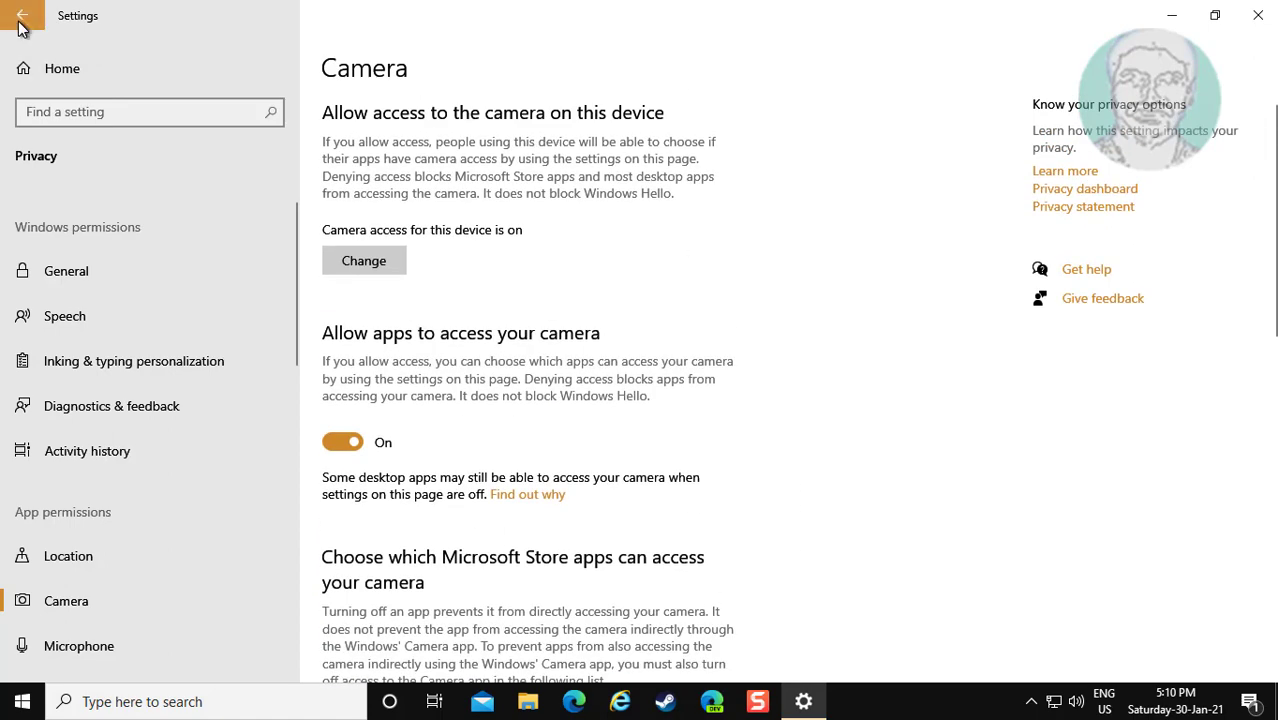
click(1252, 15)
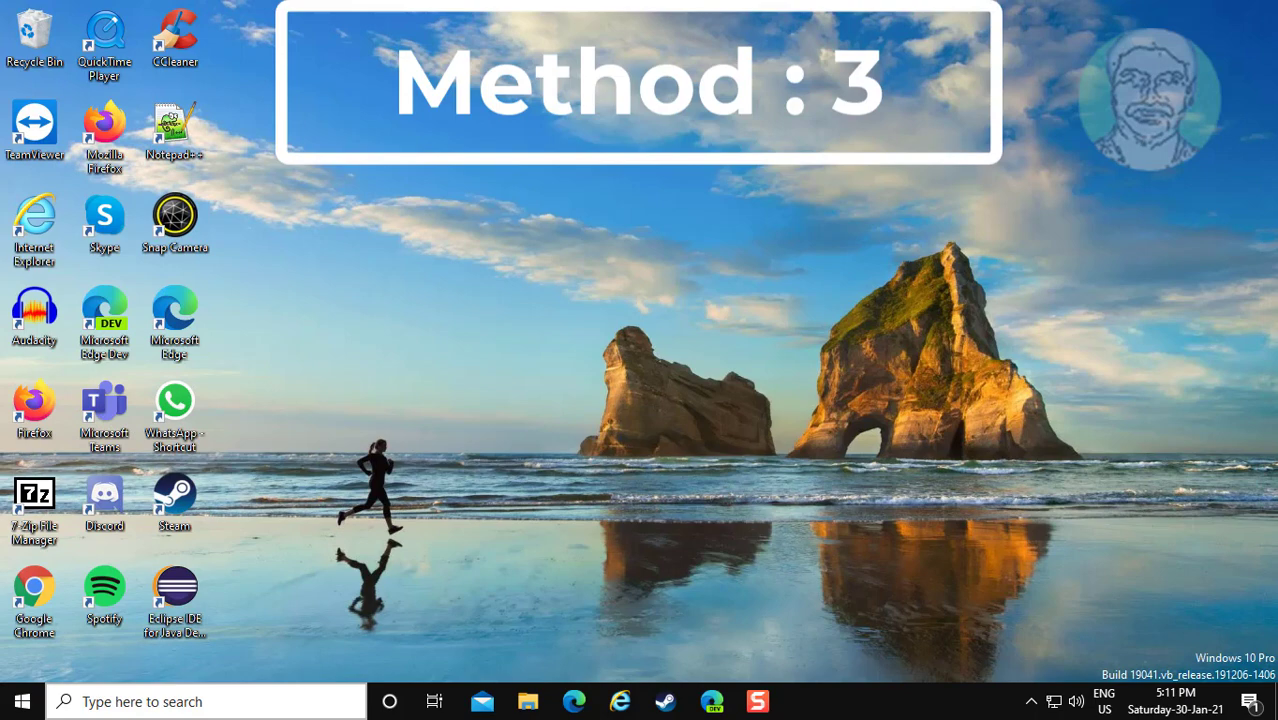
- Search Windows for "device manager", open Device Manager and expand the Cameras category
click(92, 702)
text(dev)
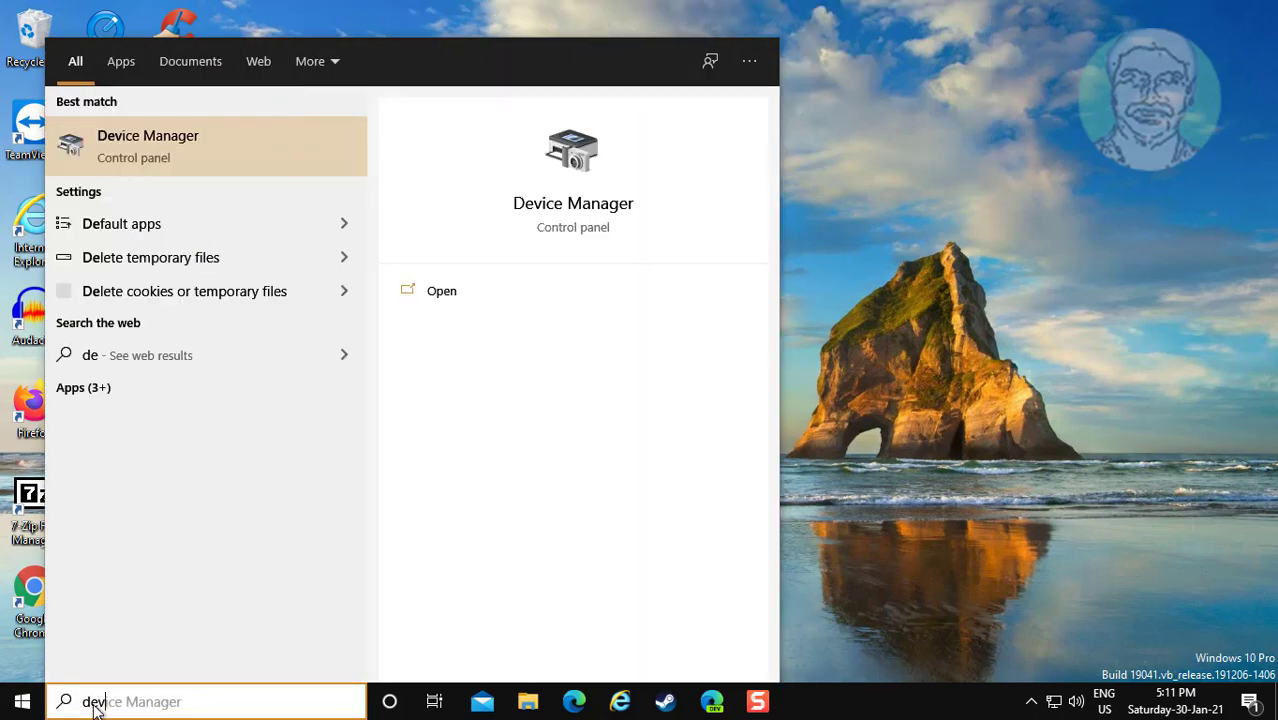
text(ice manager)
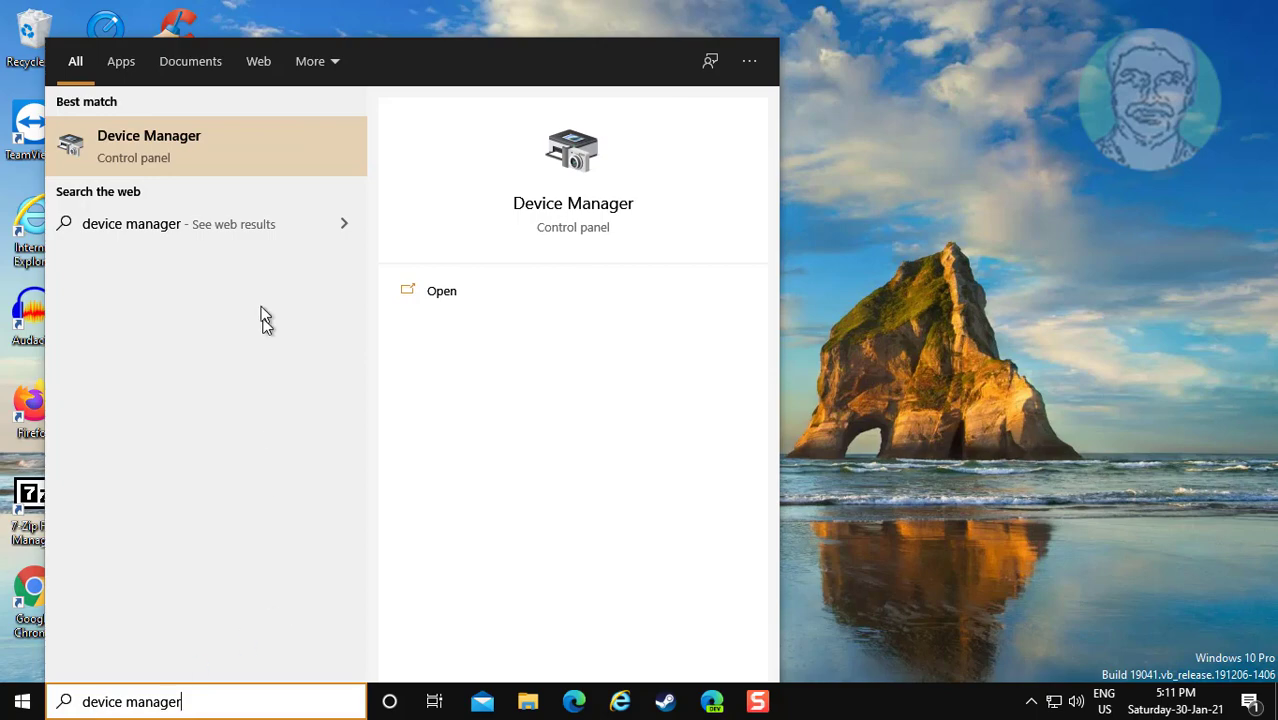
click(160, 137)
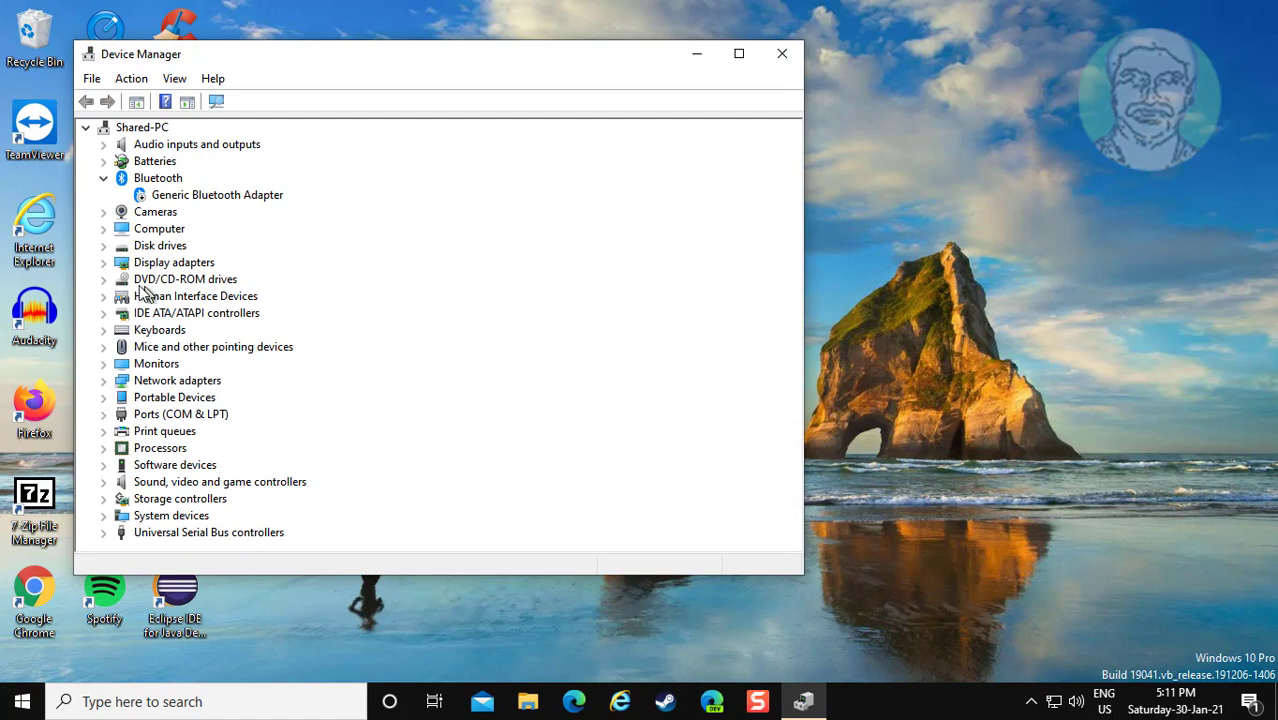
click(177, 216)
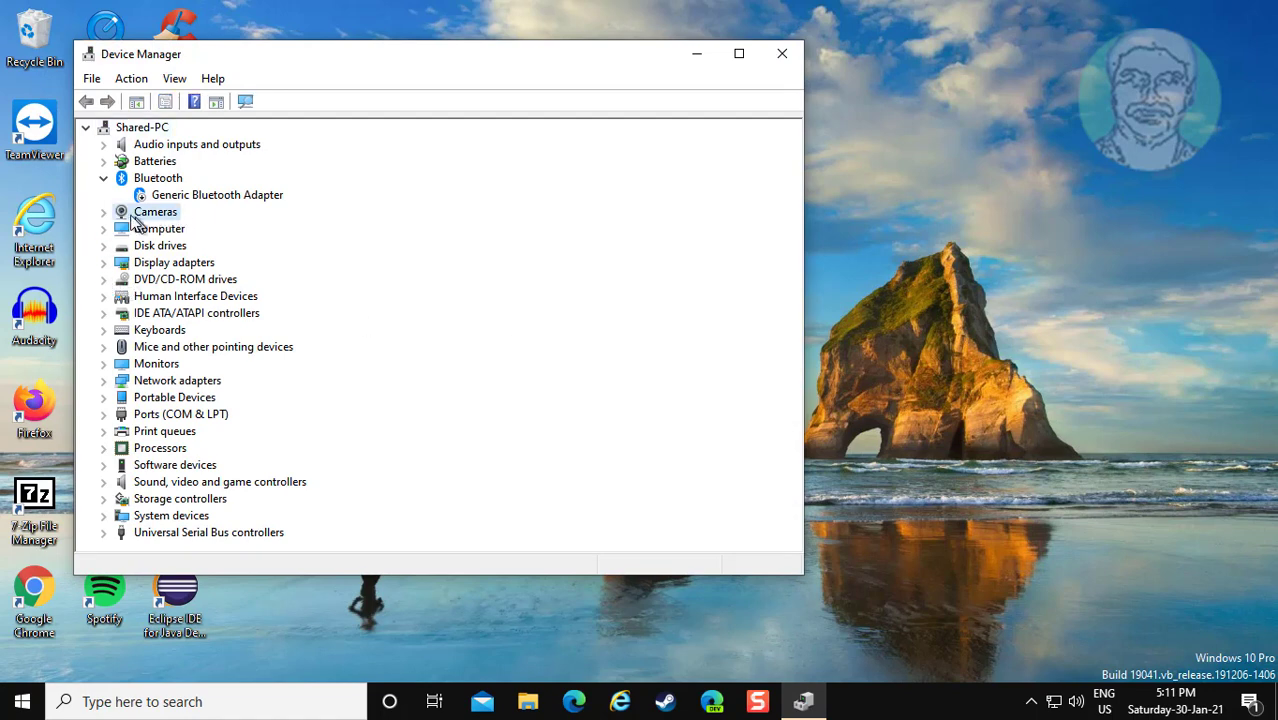
click(103, 217)
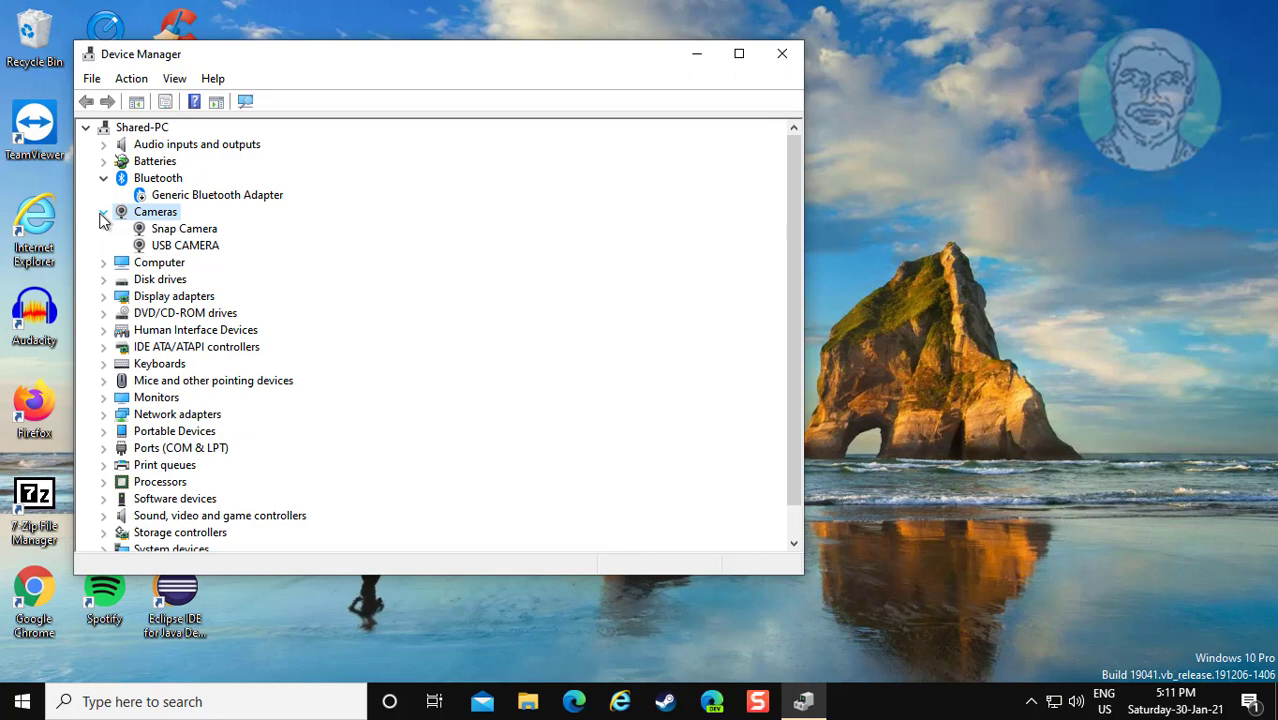
- Uninstall the USB CAMERA device from the system
click(186, 247)
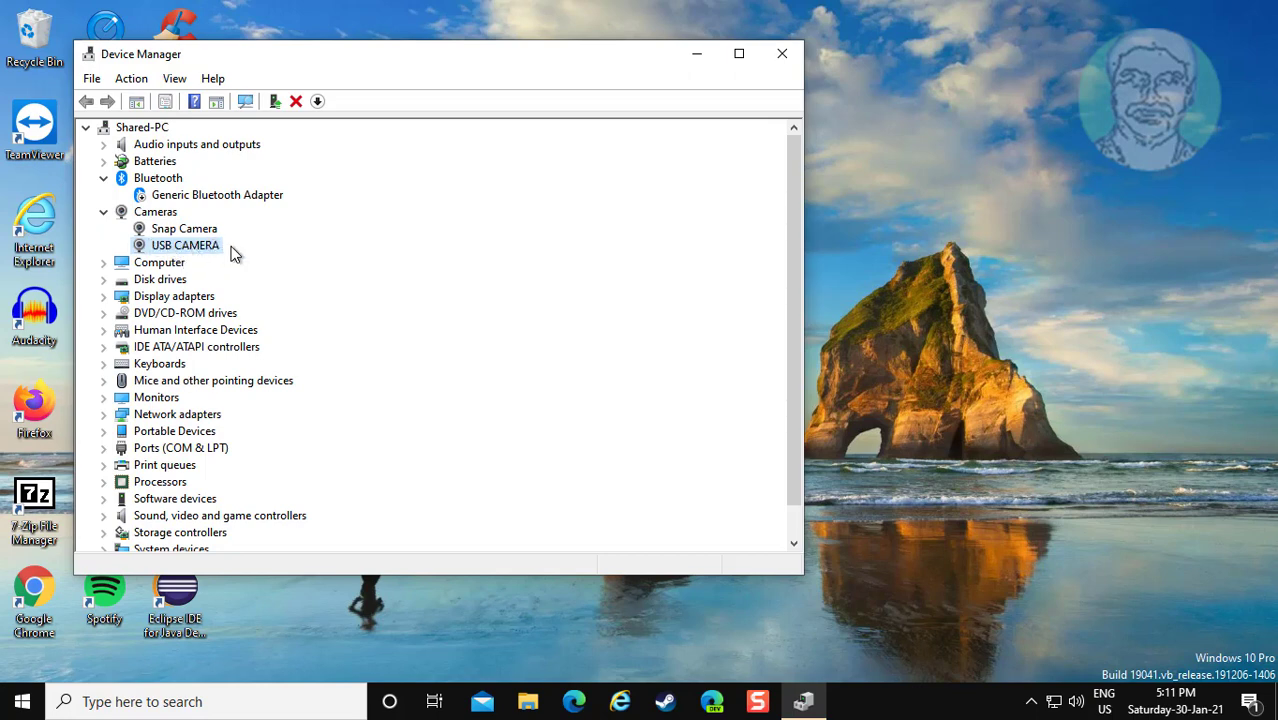
right_click(203, 252)
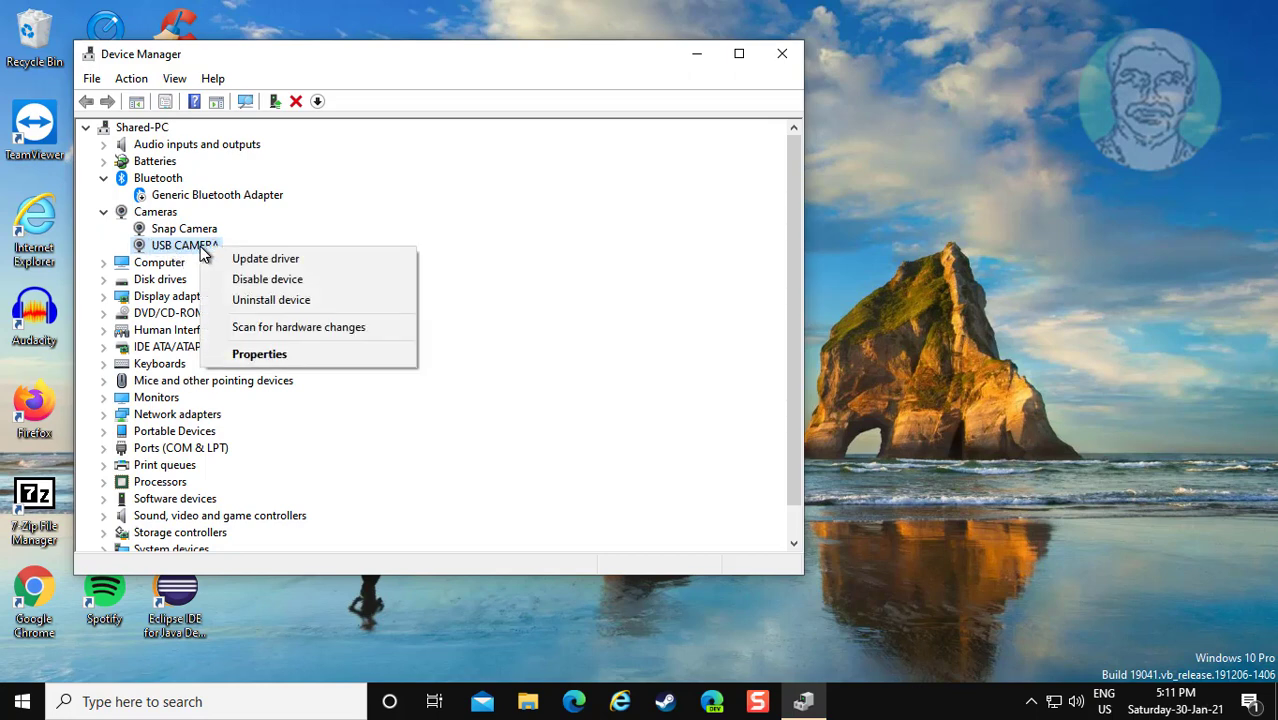
click(295, 303)
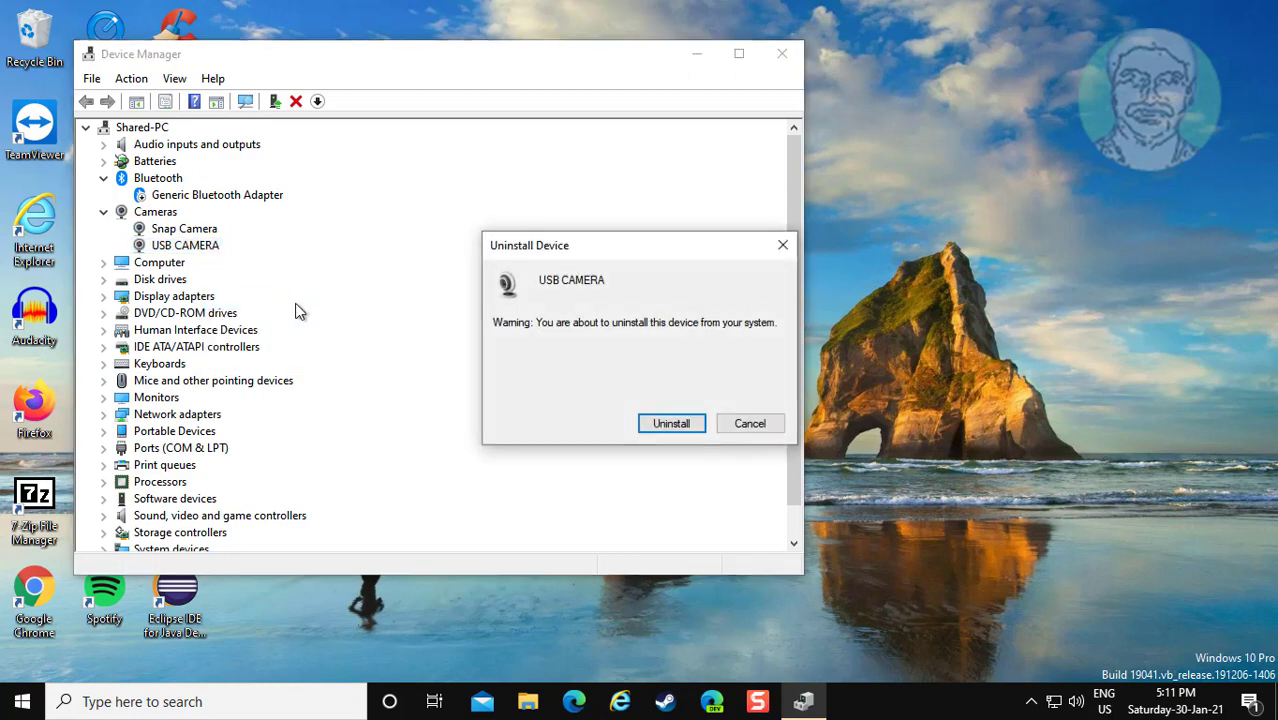
click(671, 425)
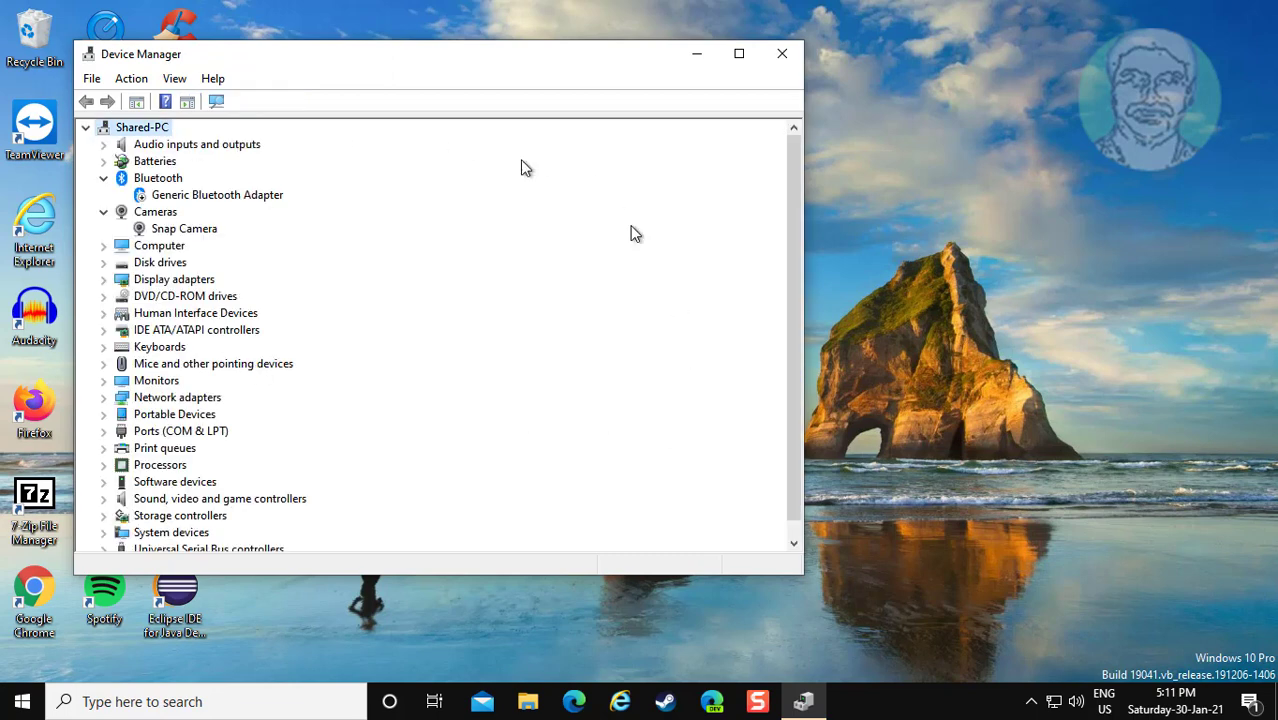
- Scan for hardware changes to reinstall the USB camera, and select the Cameras category
click(136, 78)
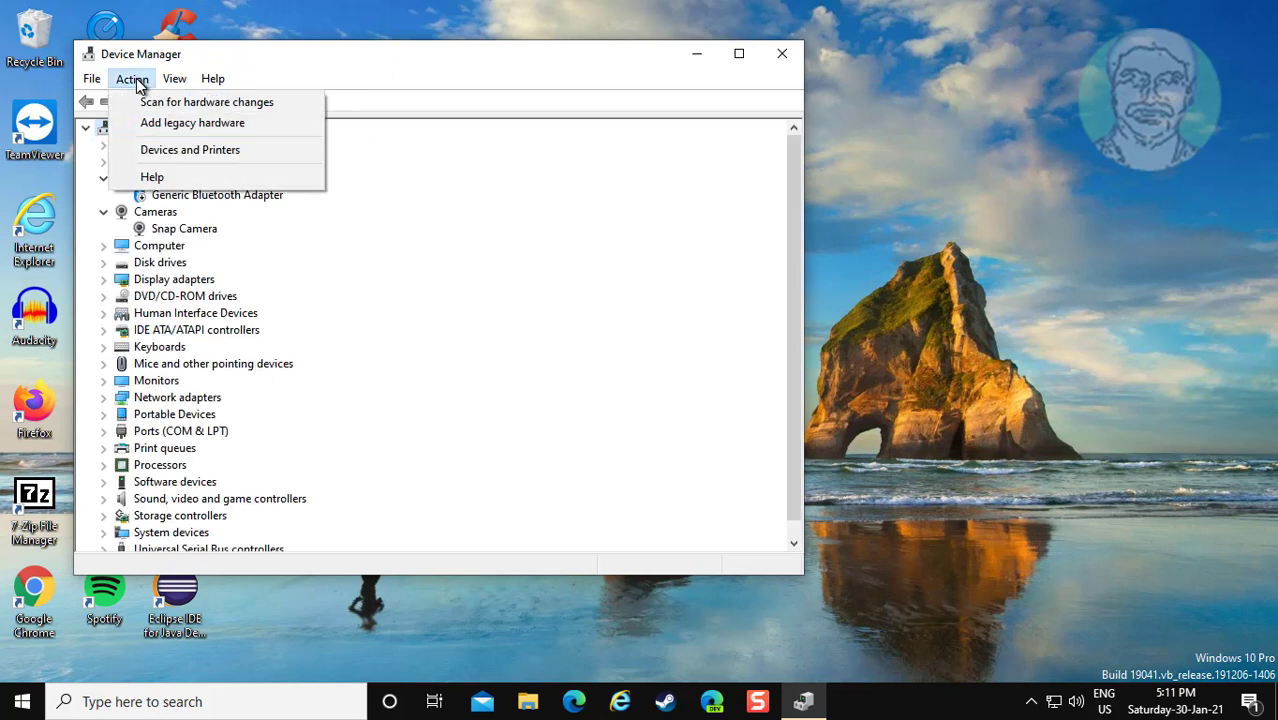
click(209, 103)
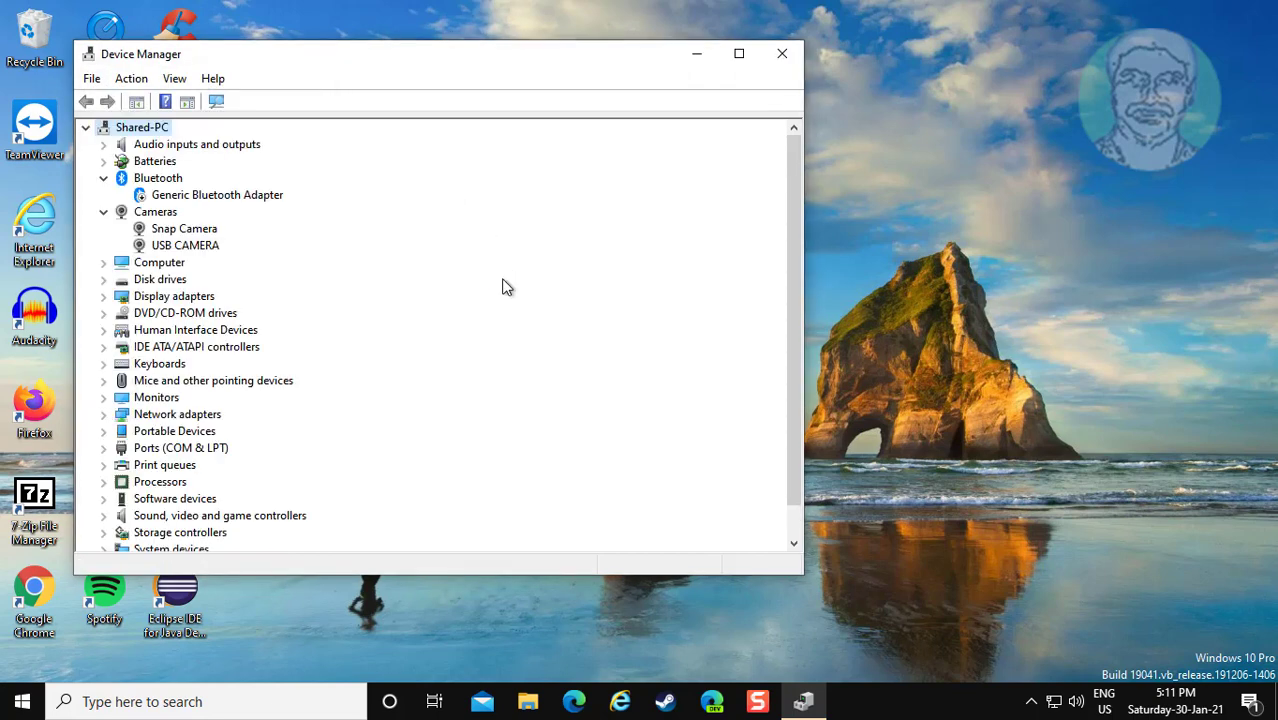
click(109, 218)
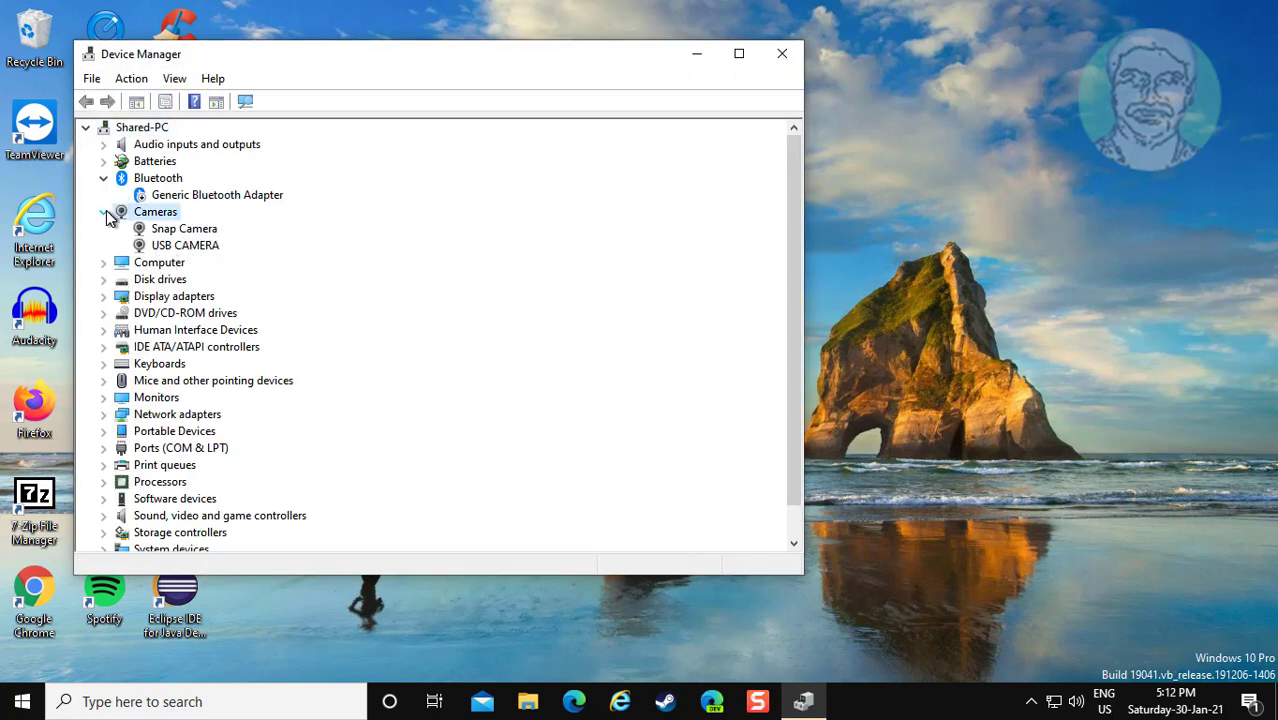
- Run an automatic driver search for the USB CAMERA device, and close the update wizard and Device Manager
click(216, 247)
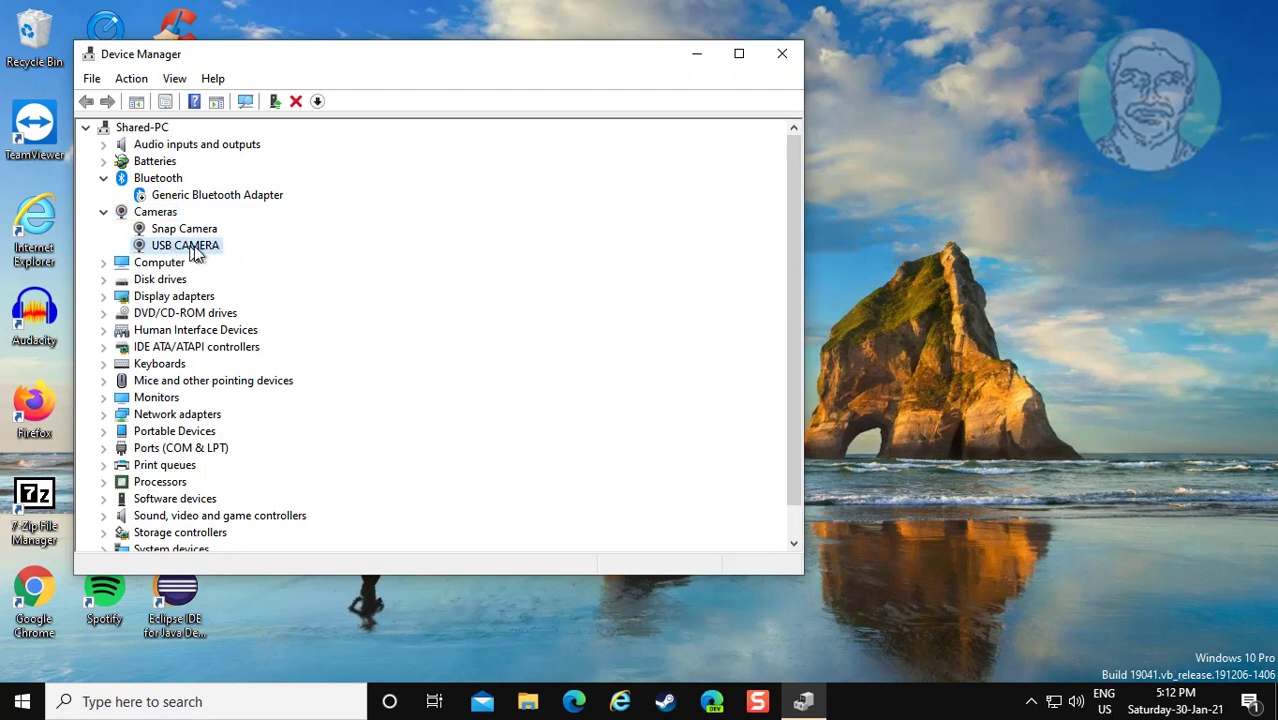
right_click(205, 249)
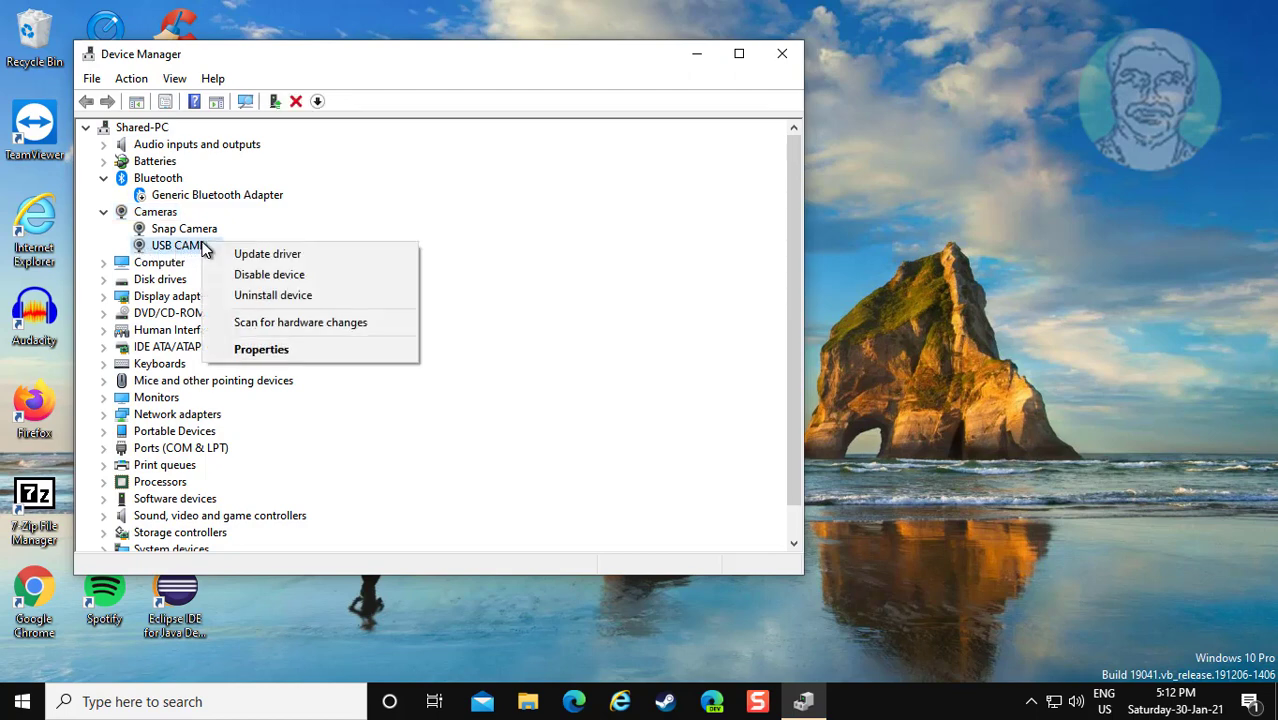
click(313, 257)
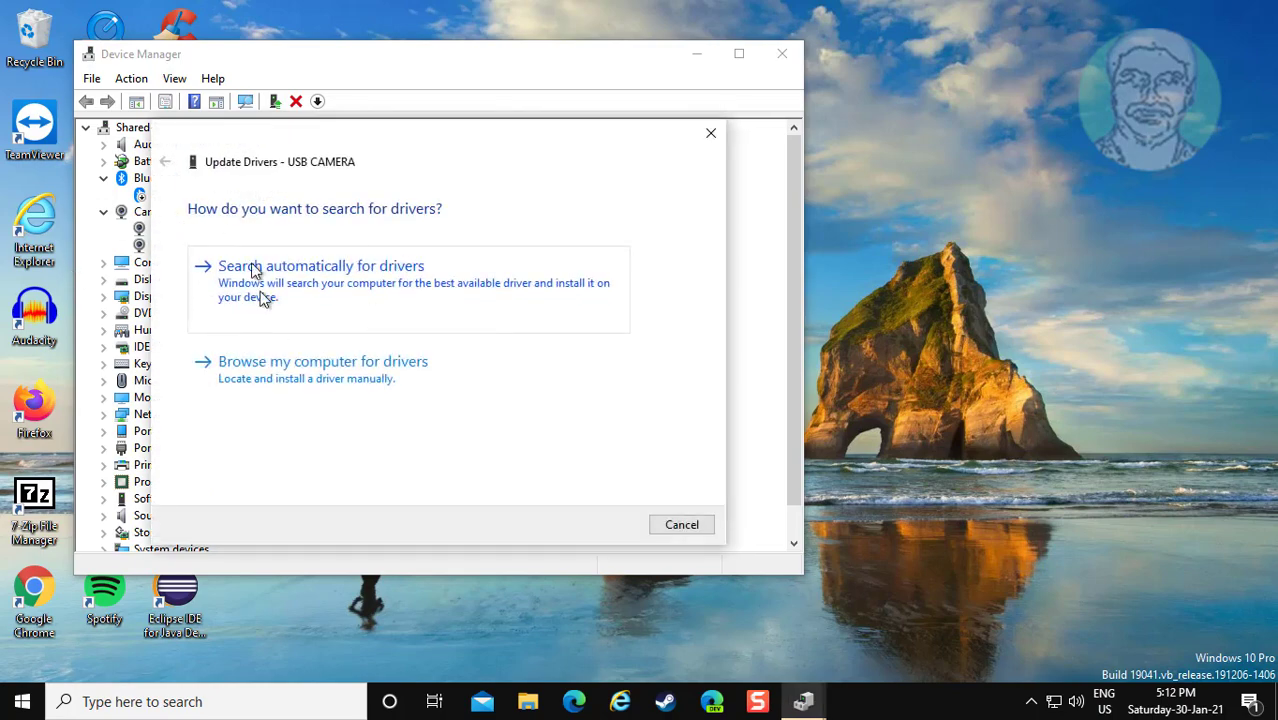
click(368, 276)
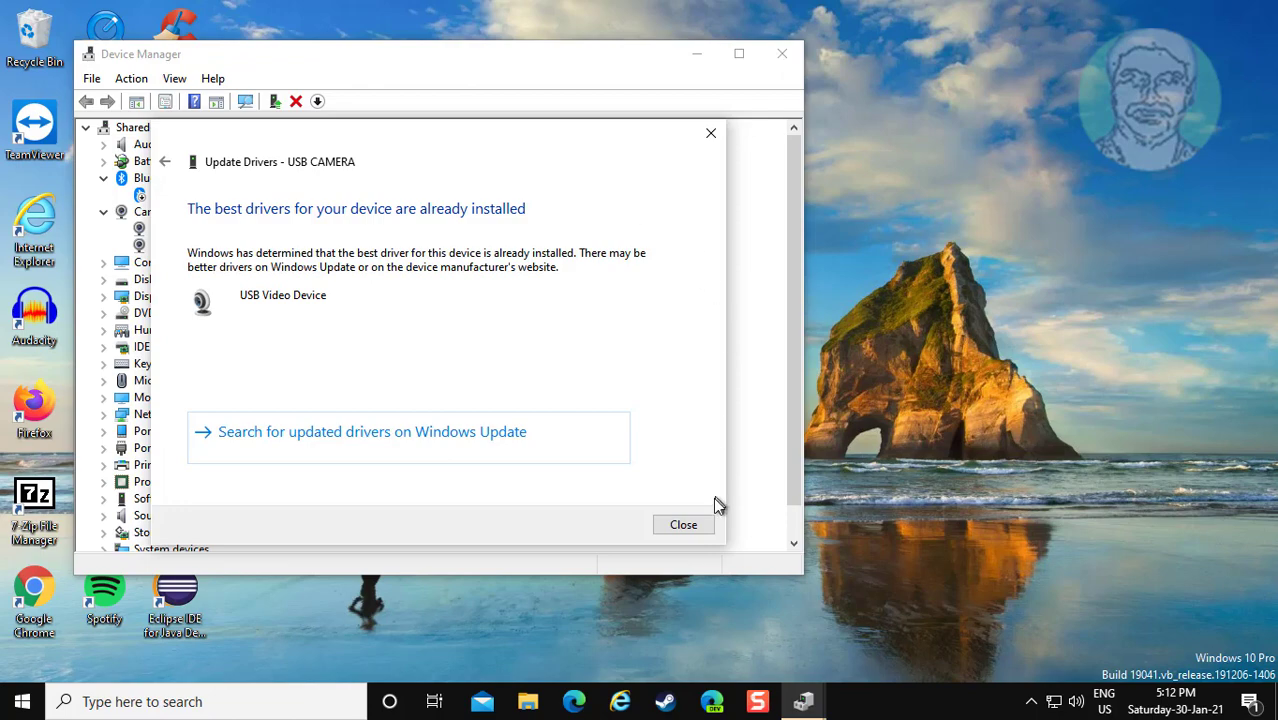
click(697, 525)
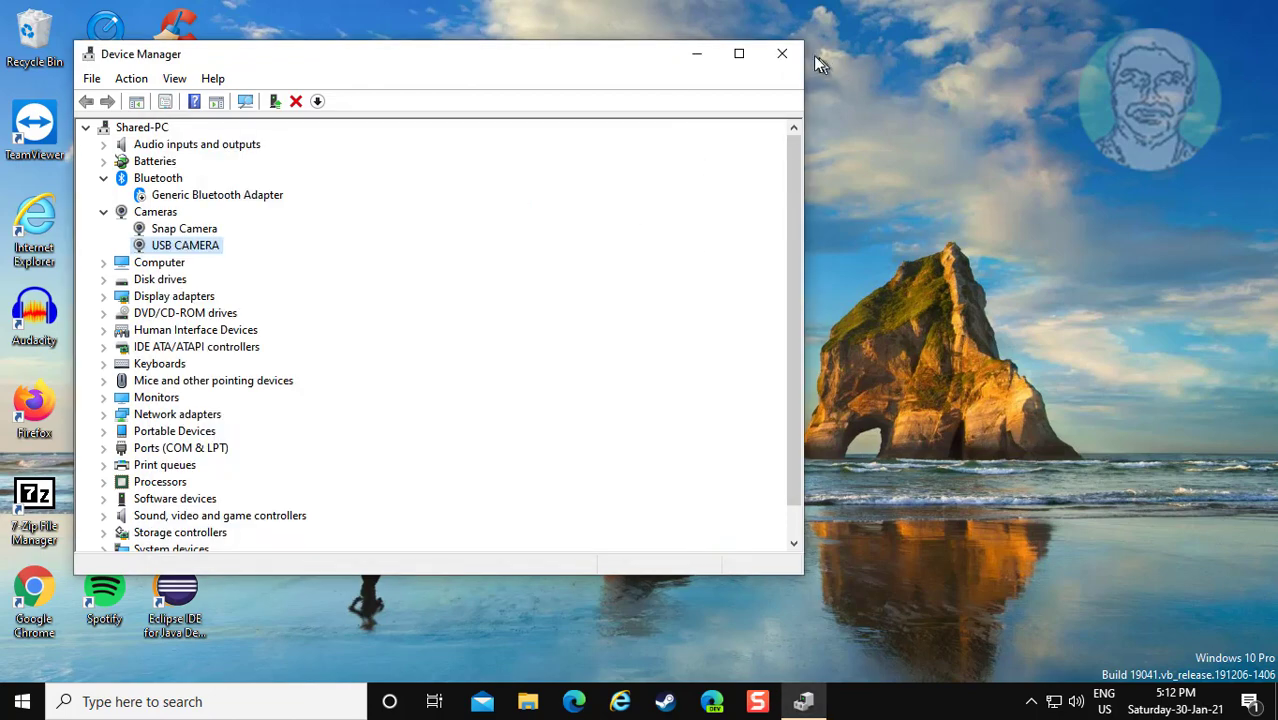
click(783, 56)
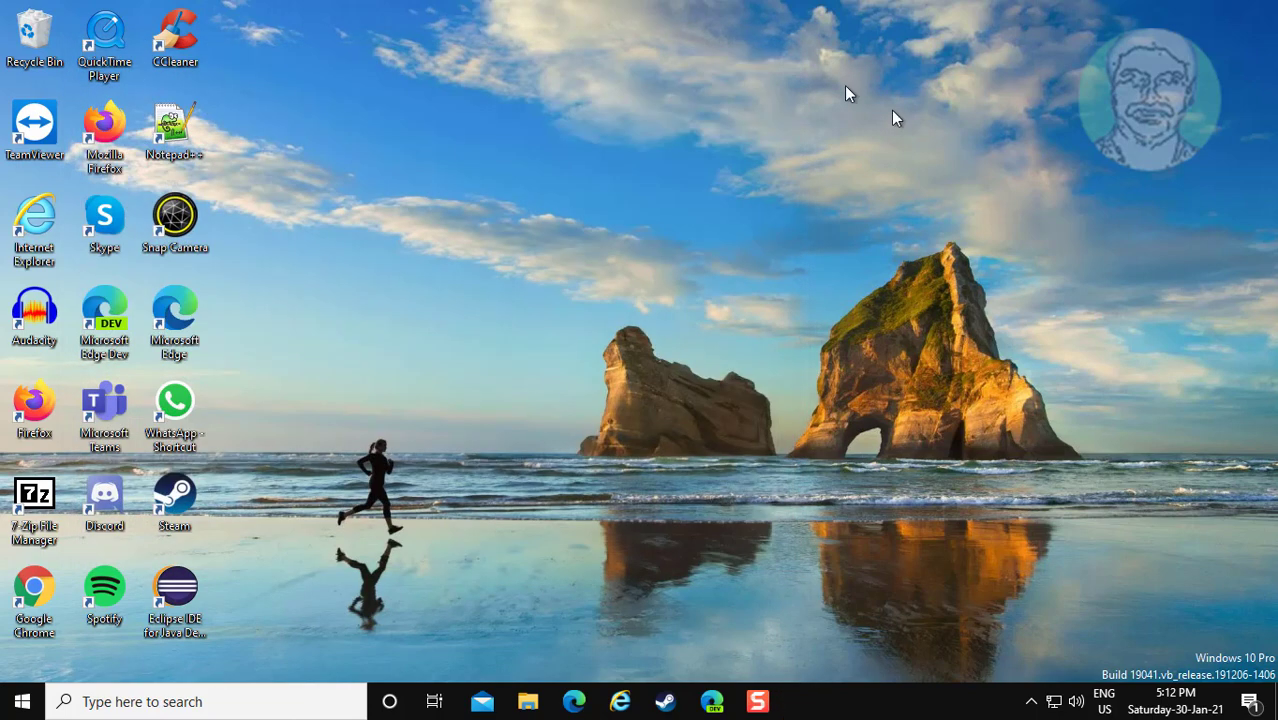
- Open Google Chrome in a maximized window and search Google for "lenova driver"
click(38, 605)
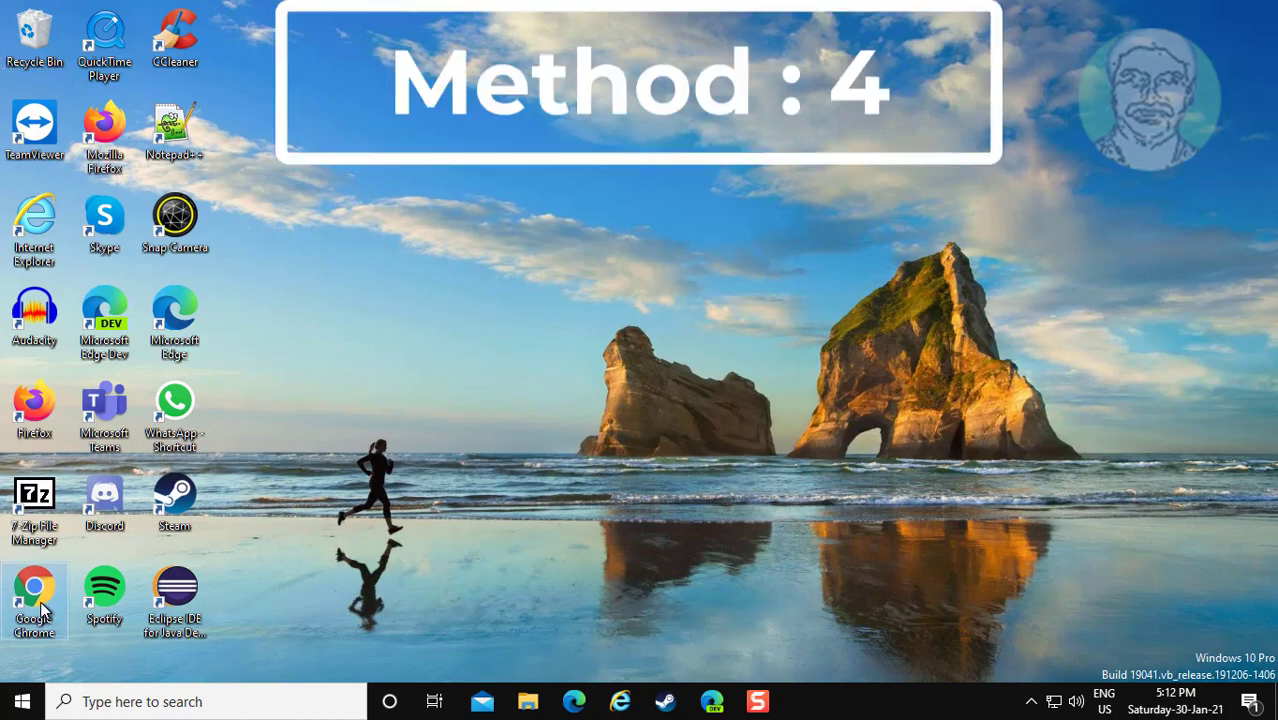
double_click(40, 610)
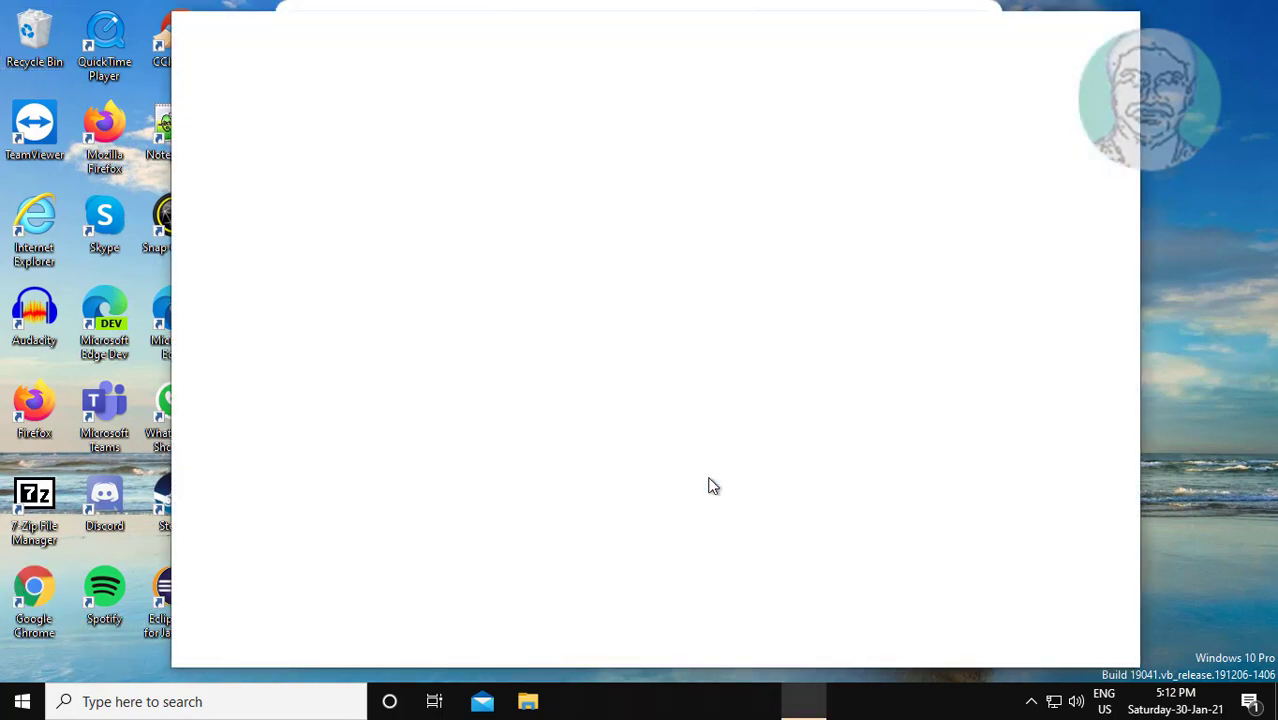
click(1072, 24)
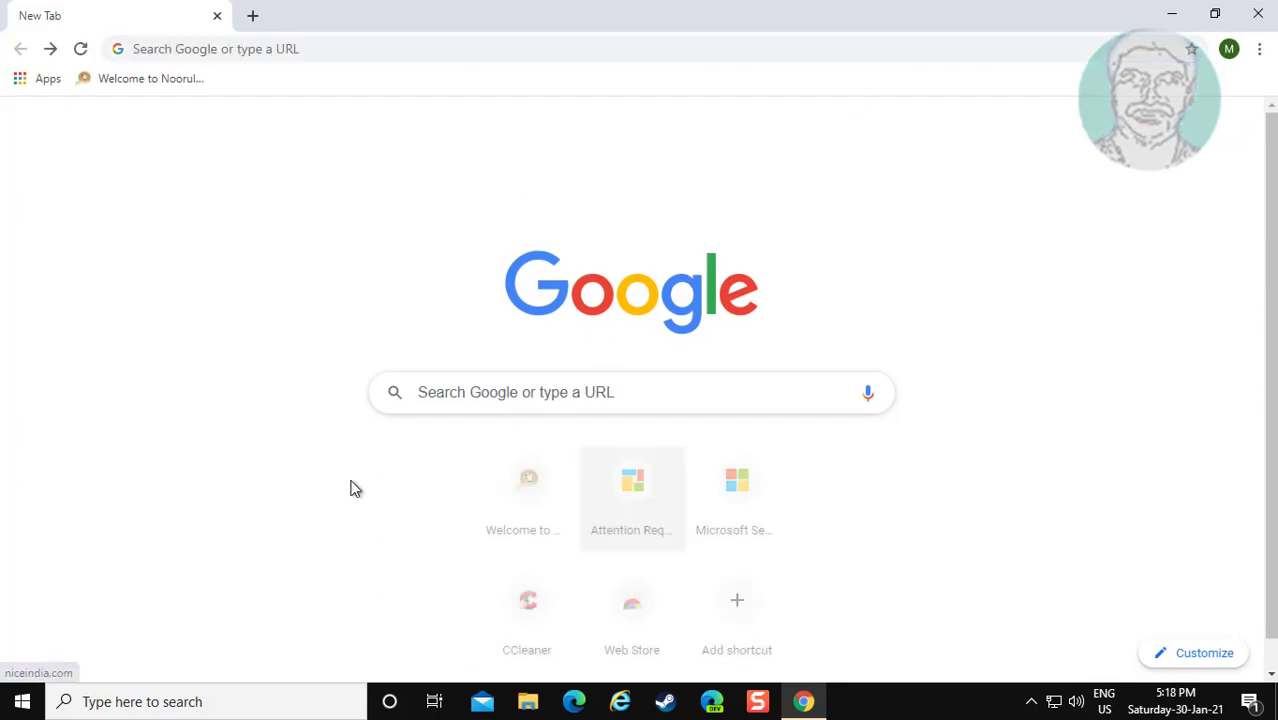
click(451, 392)
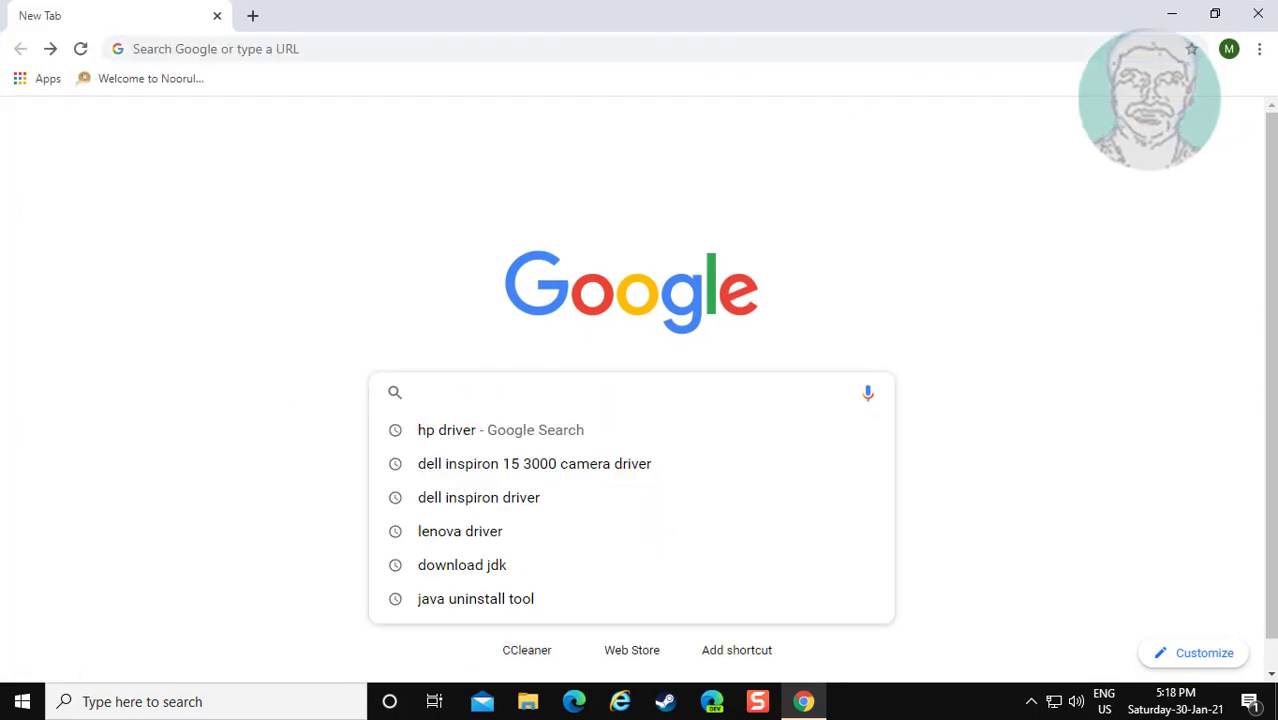
text(leno)
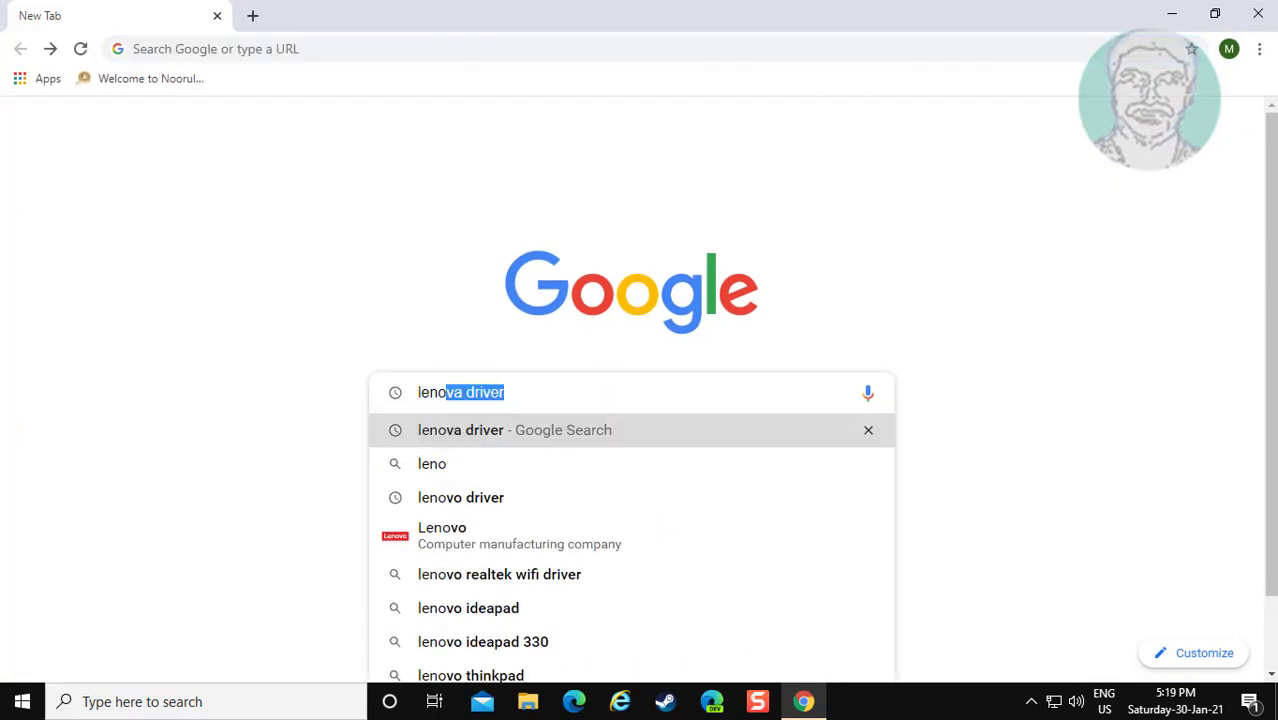
text(va driver)
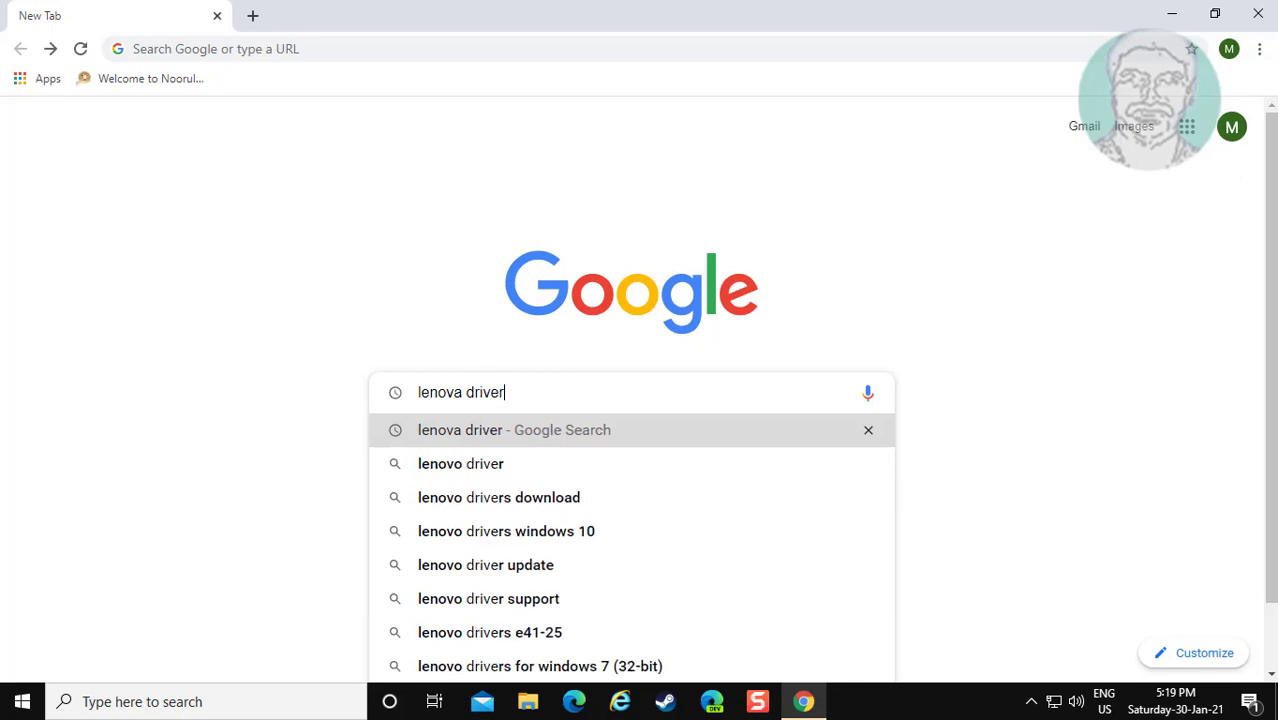
key(Return)
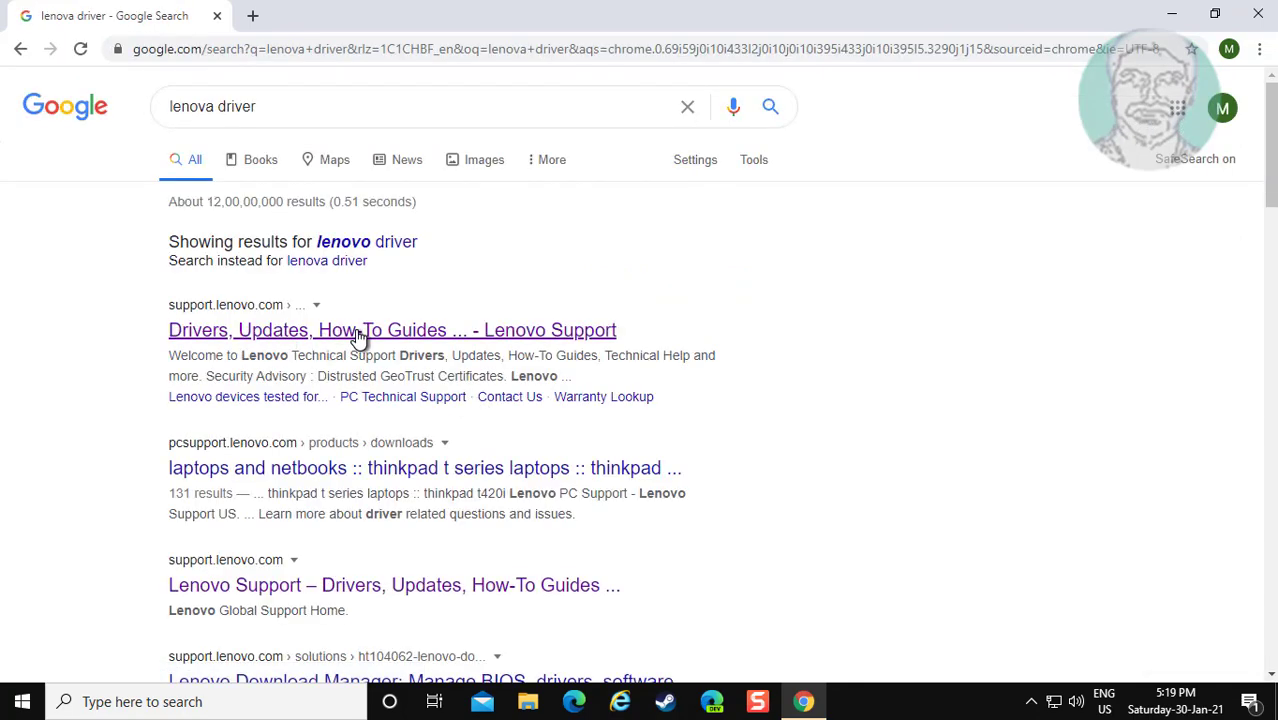
- Open PC Support on the Lenovo Support site and browse the product catalog for Laptops
click(360, 337)
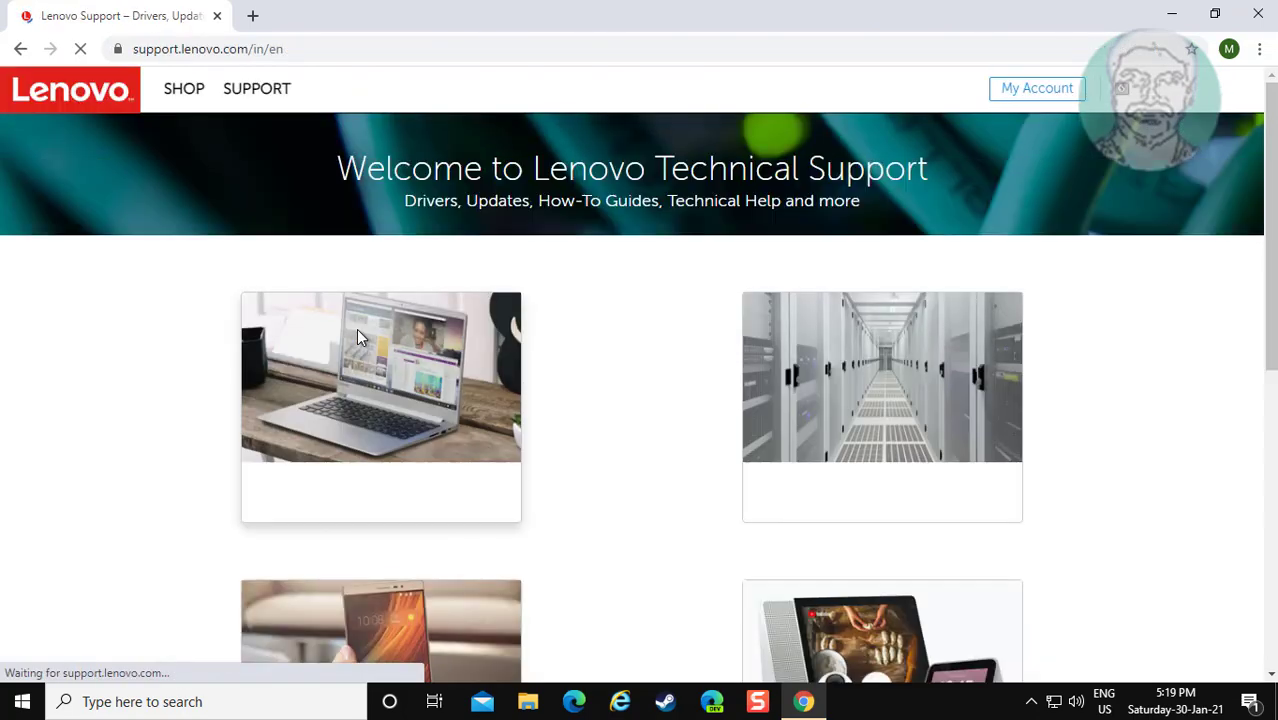
mouse_move(428, 456)
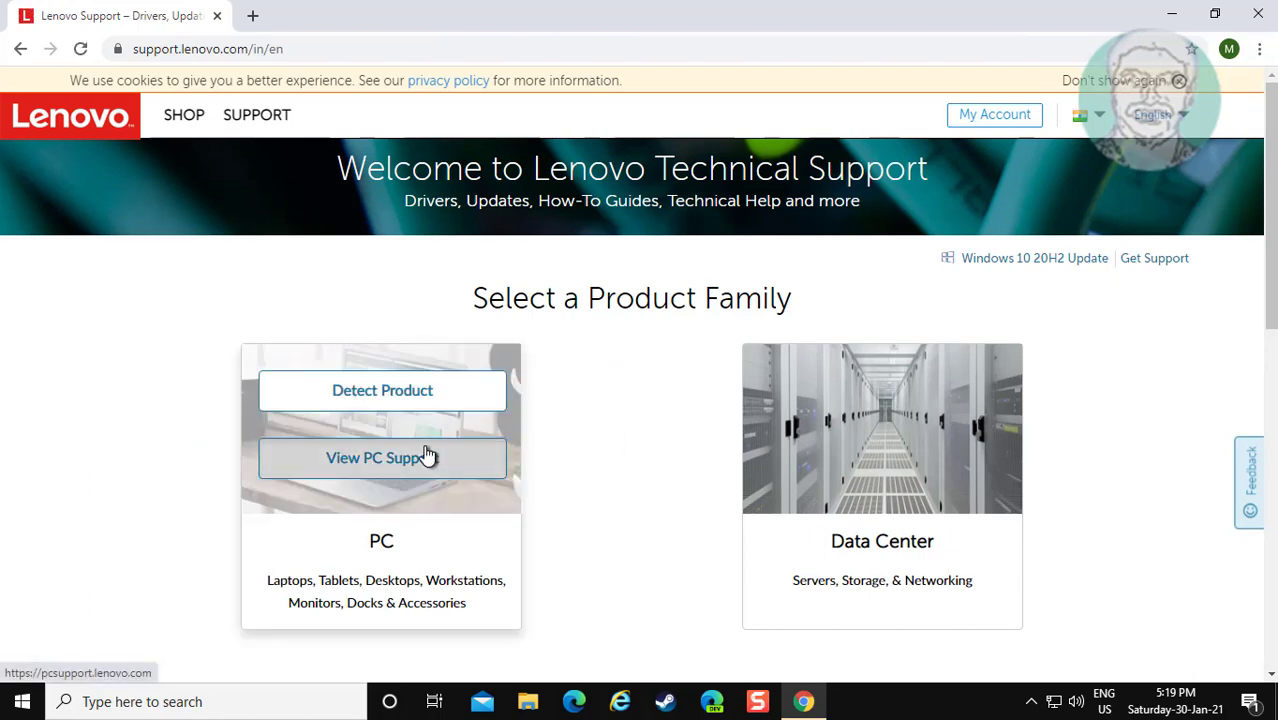
click(428, 456)
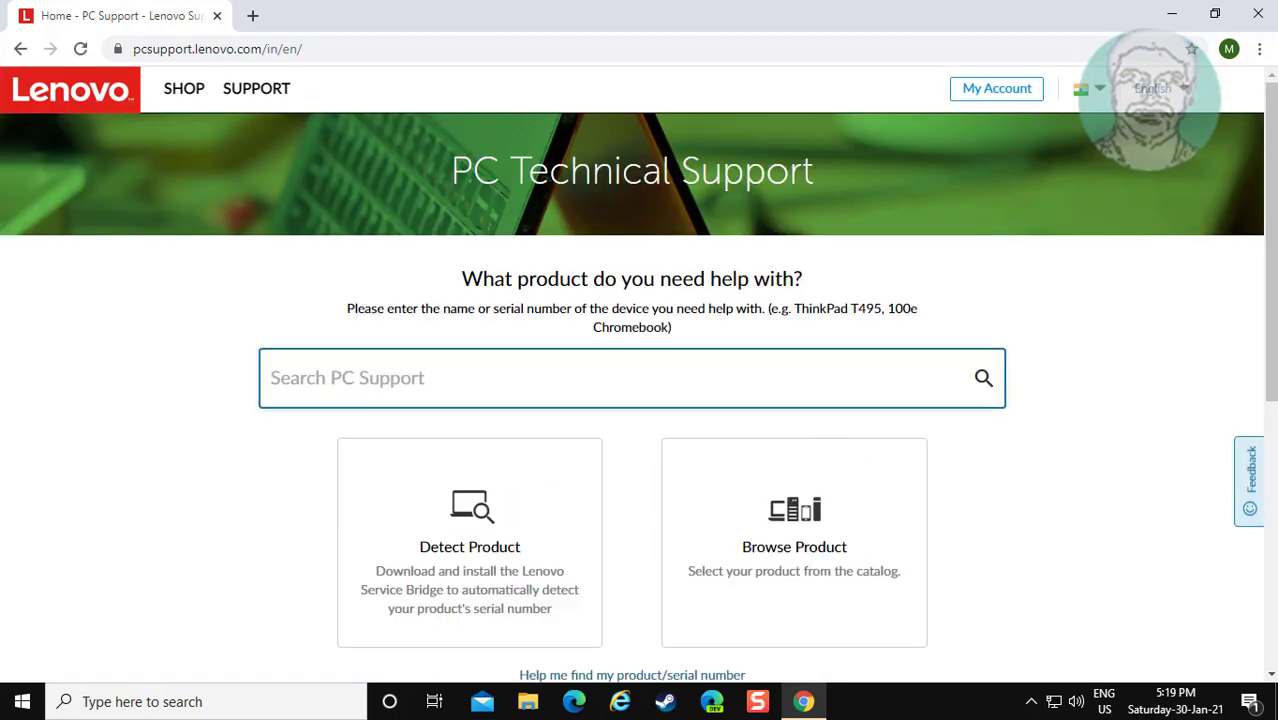
scroll(361, 382, down, 3)
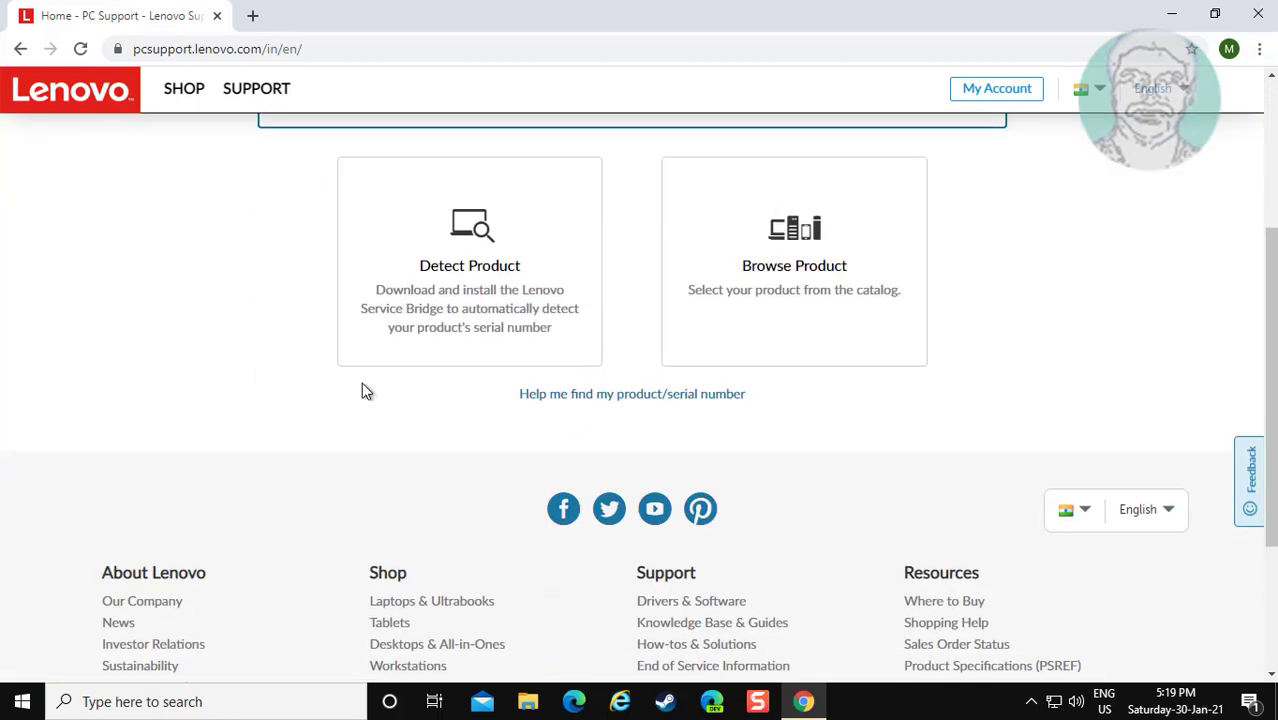
scroll(361, 382, up, 2)
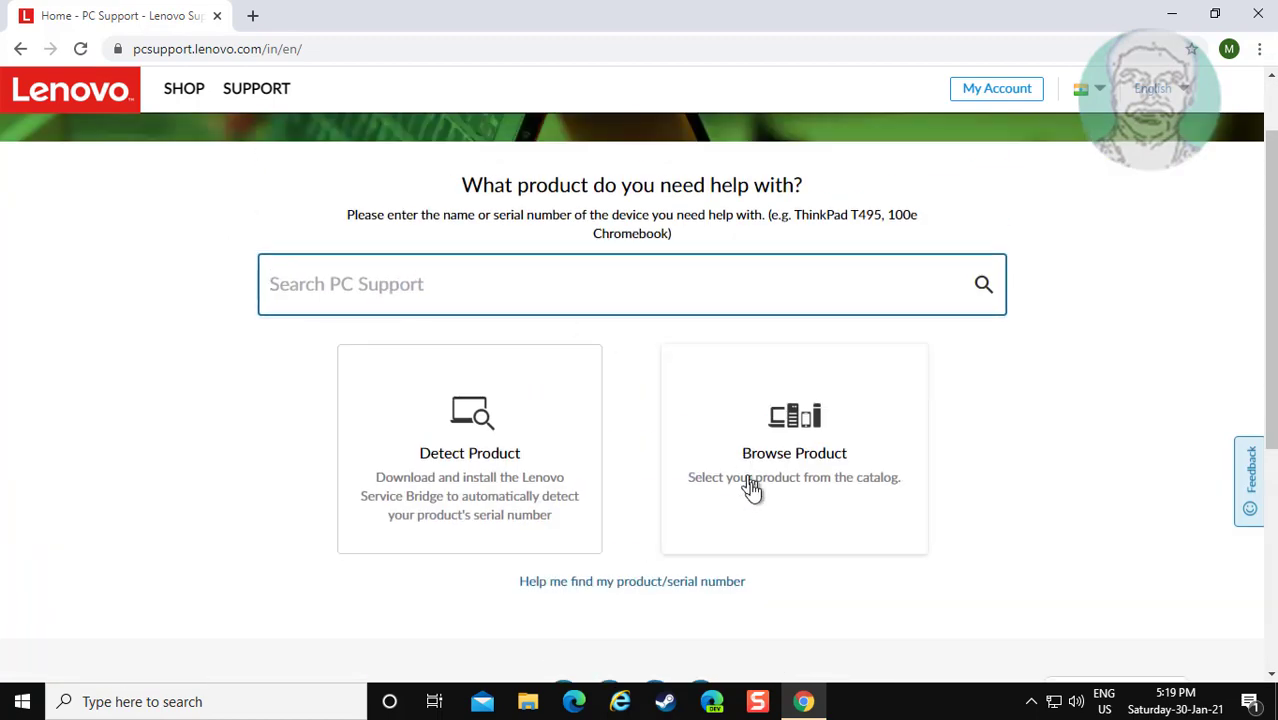
click(803, 451)
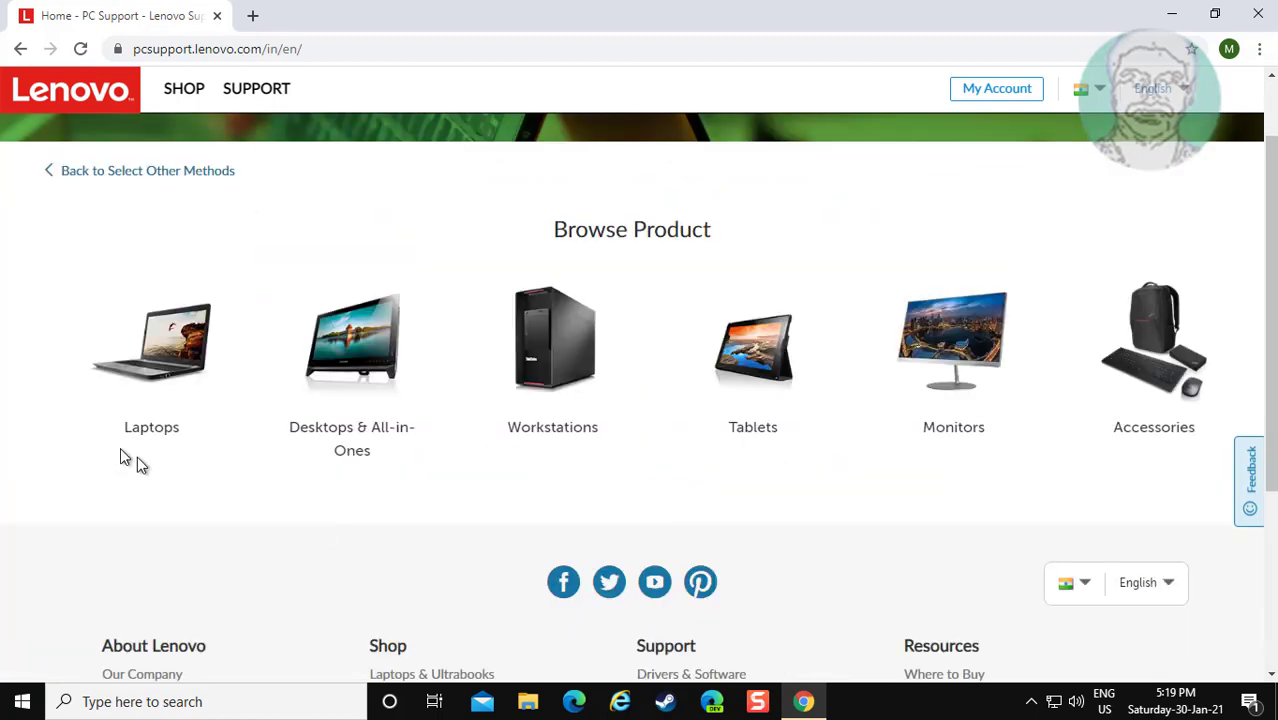
click(160, 365)
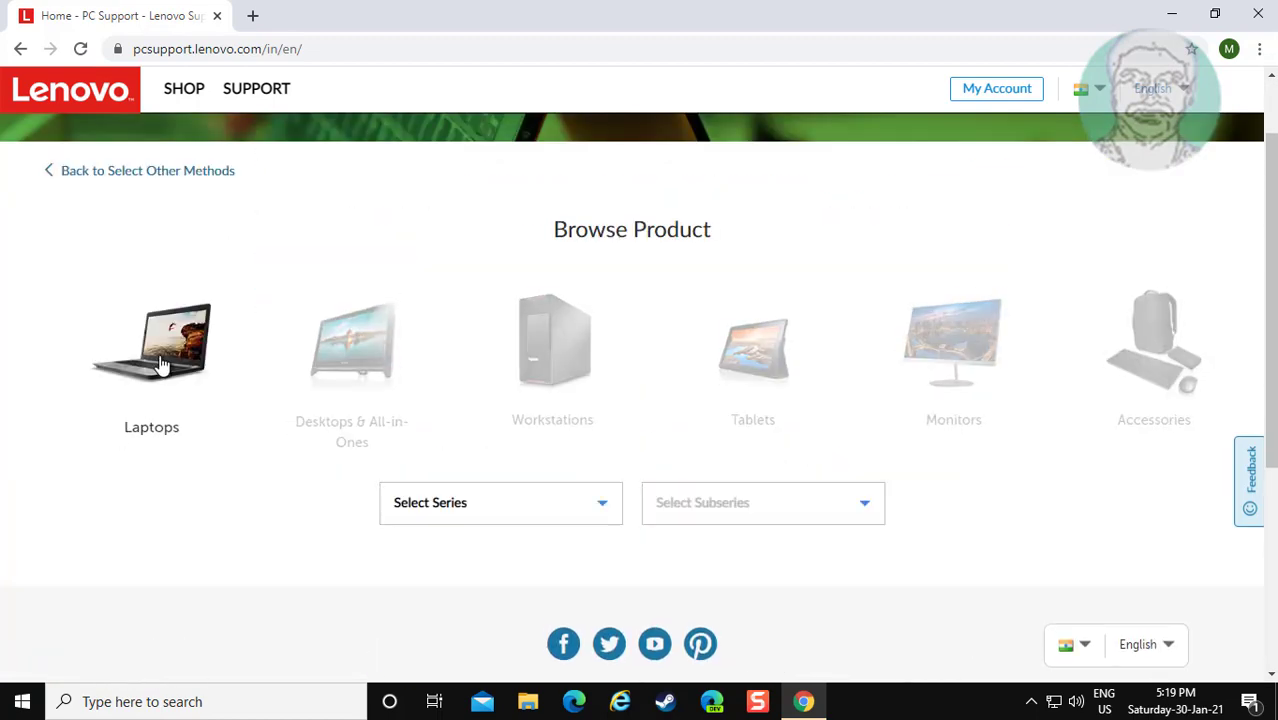
- Choose the C Series laptops (ideapad) series and the C340-14API Laptop (ideapad) subseries to open its product page
click(571, 502)
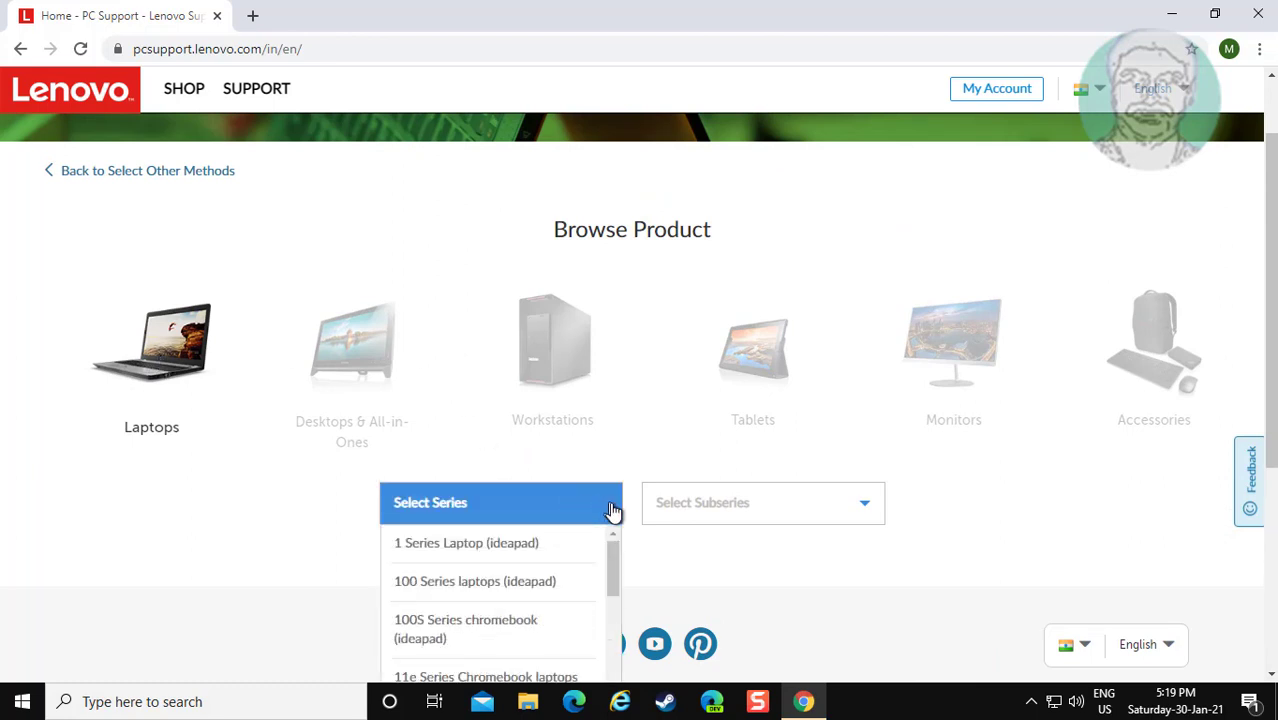
scroll(602, 536, down, 3)
scroll(600, 536, down, 3)
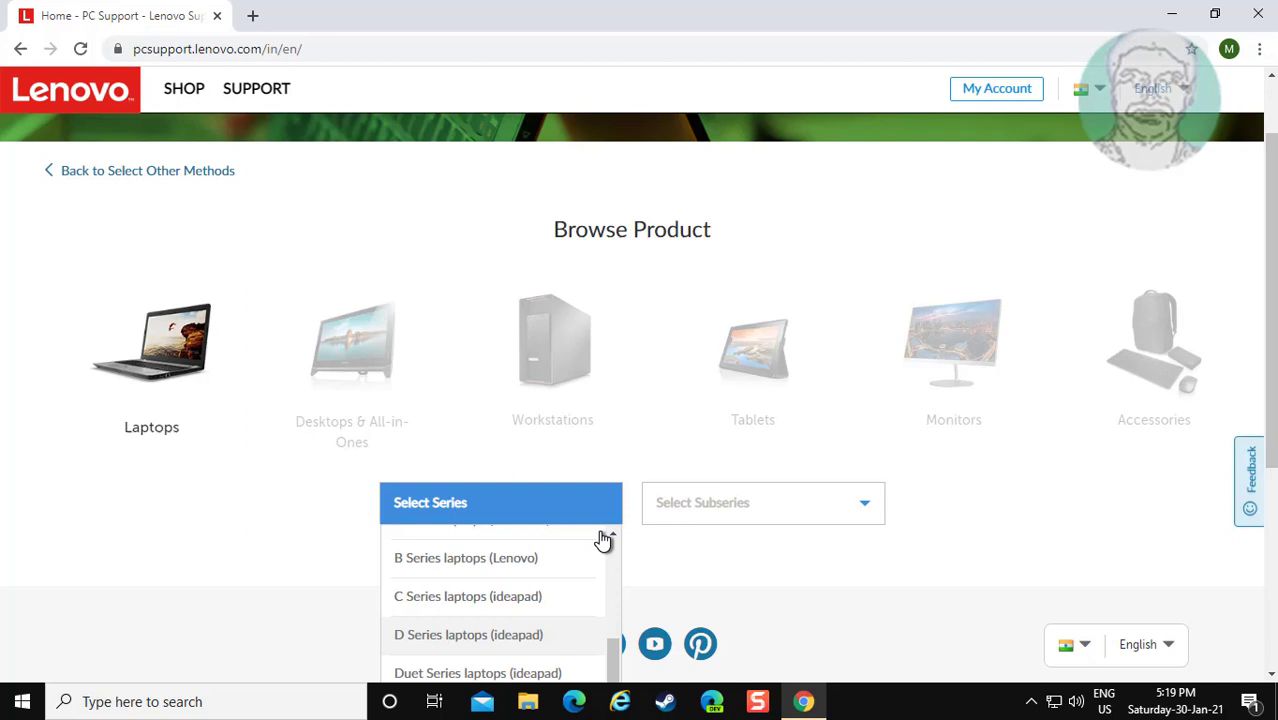
click(505, 606)
click(783, 512)
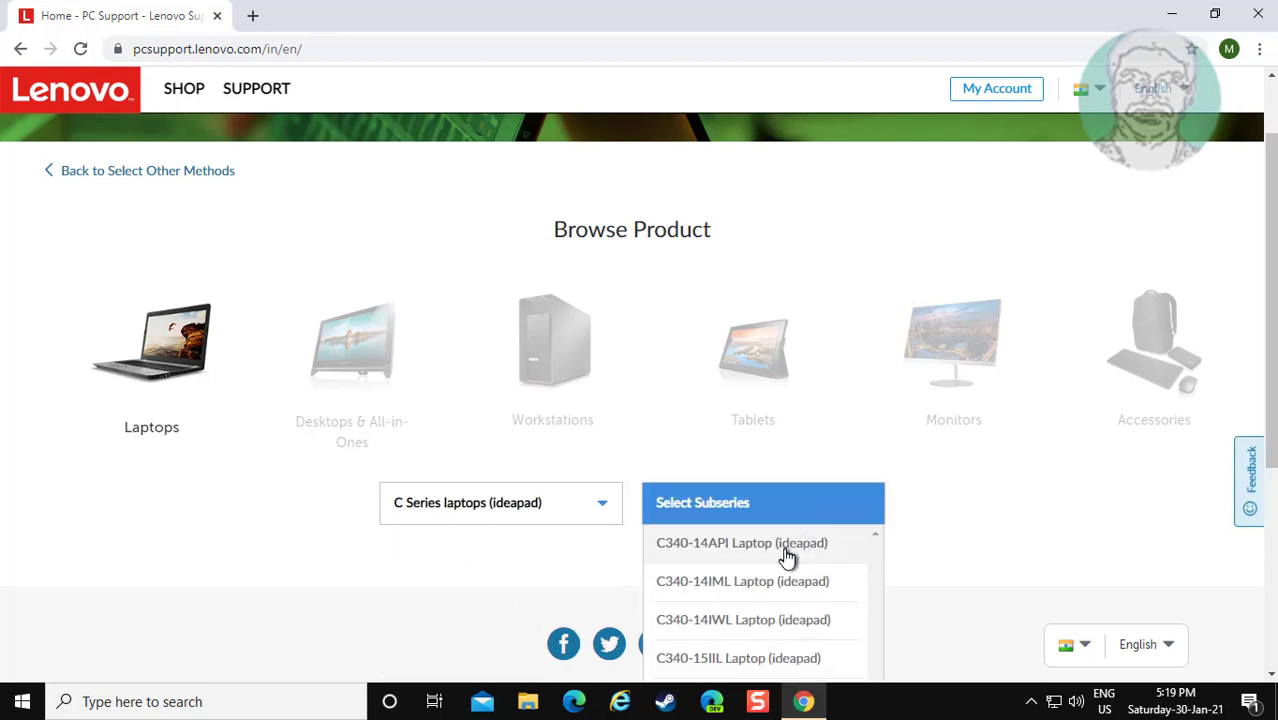
click(773, 548)
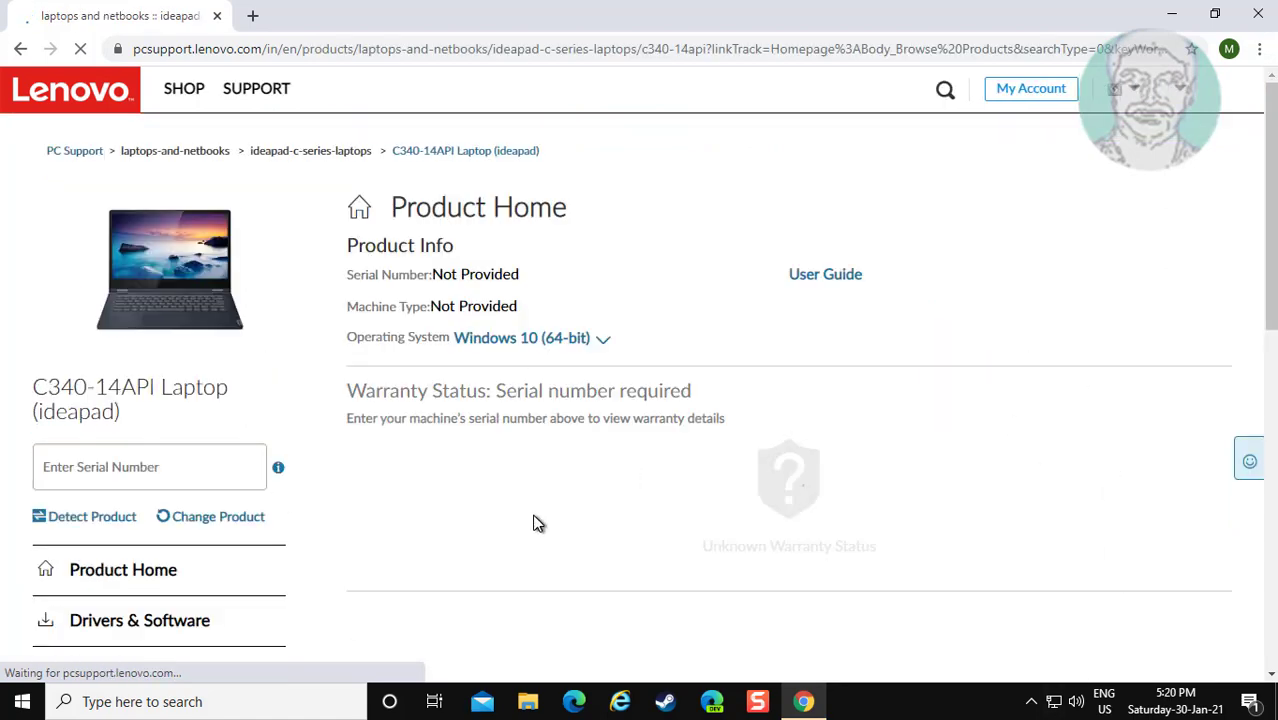
- Open the laptop's Drivers & Software page and switch it to Manual Update
scroll(527, 515, down, 3)
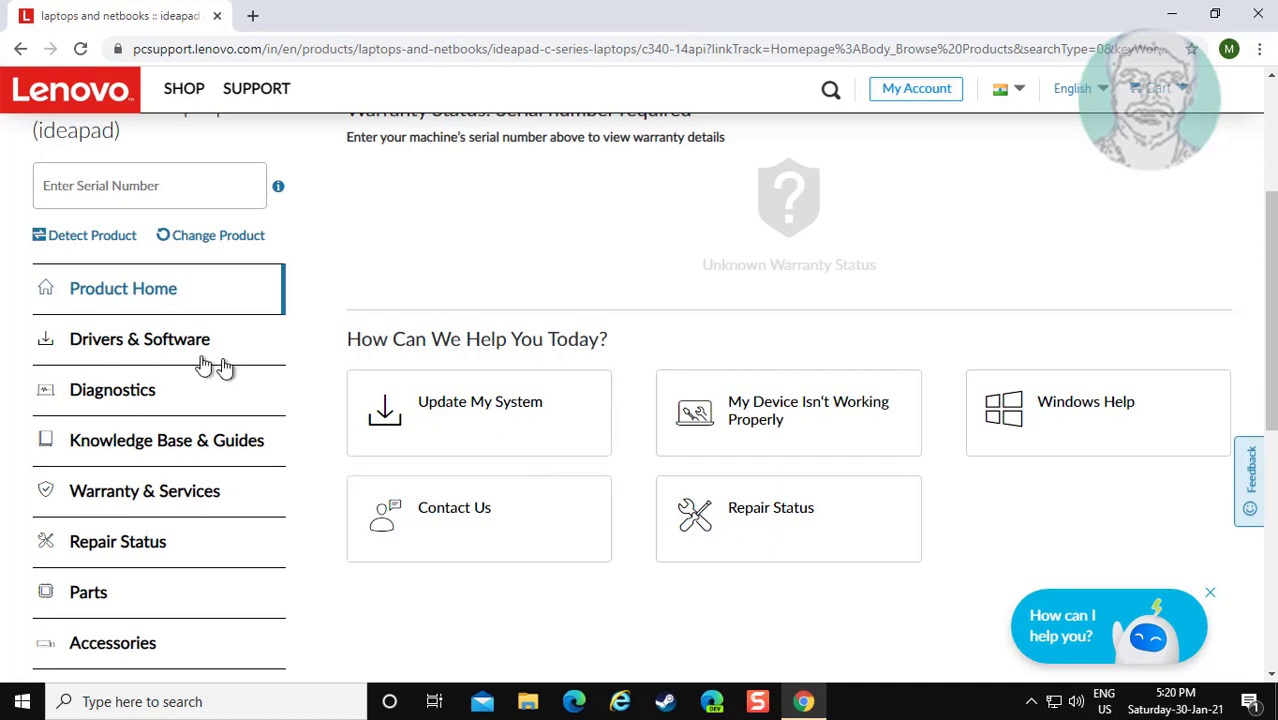
click(170, 340)
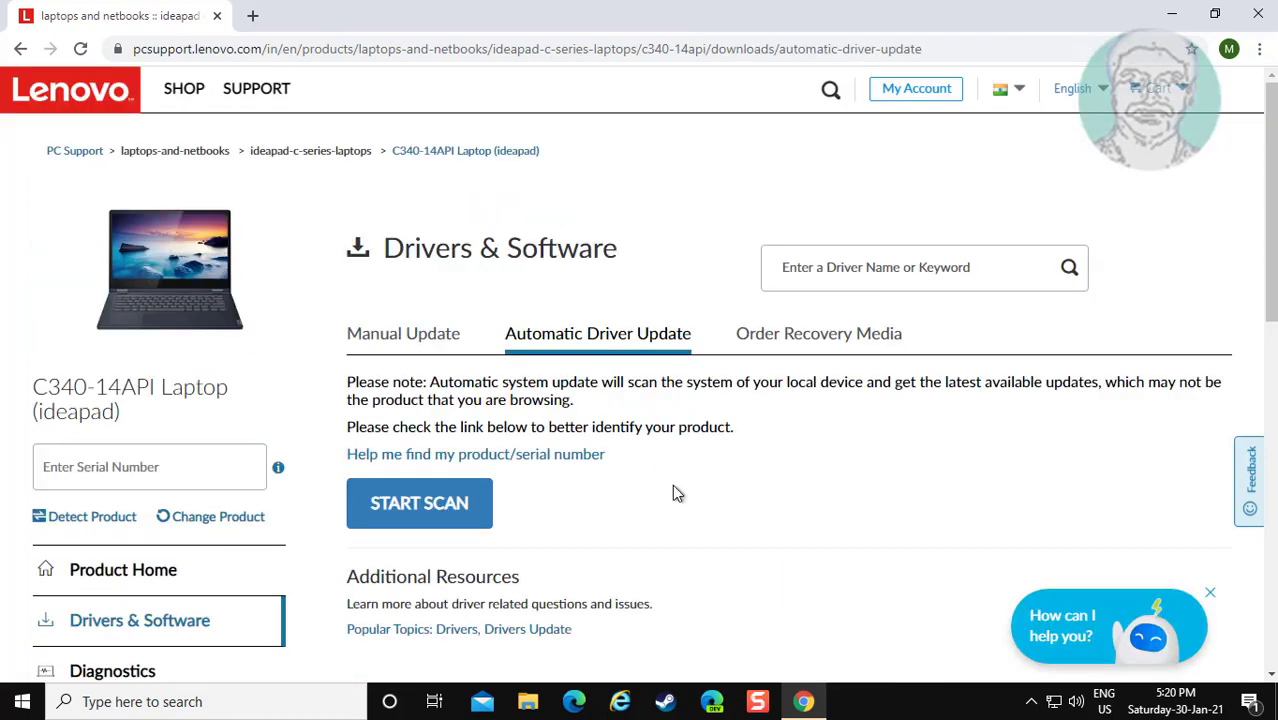
scroll(672, 484, down, 2)
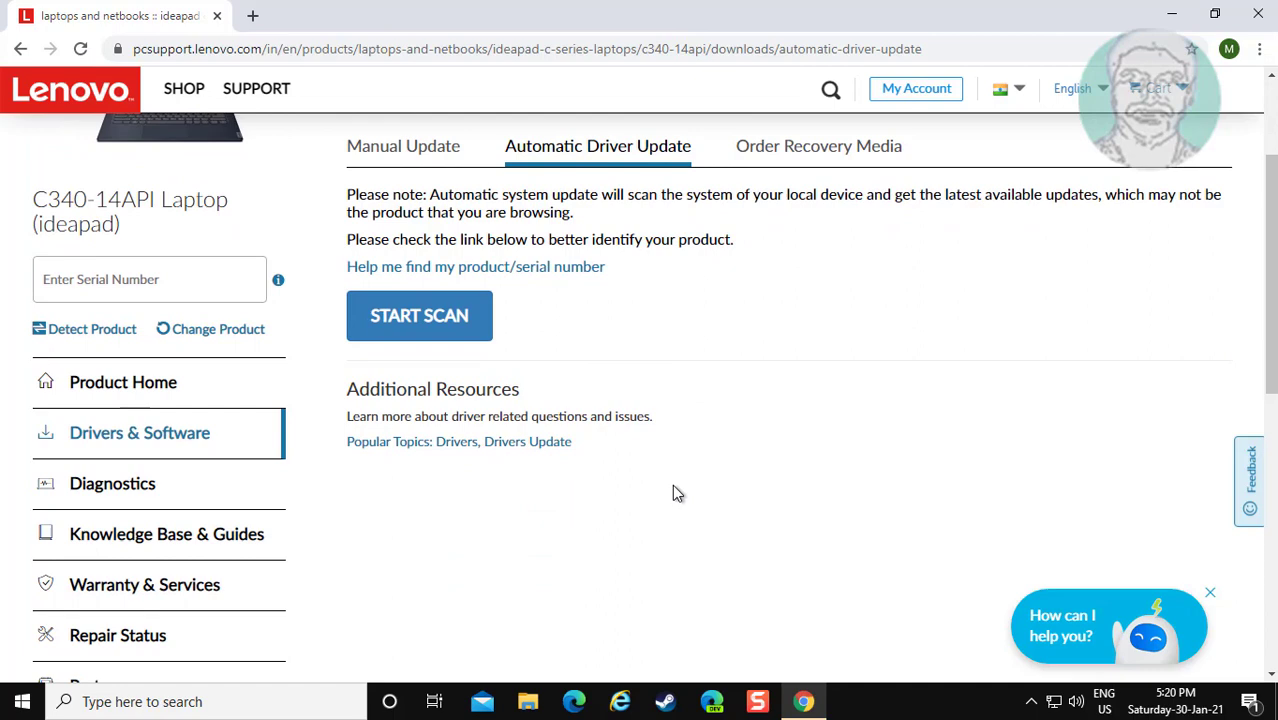
scroll(672, 484, up, 1)
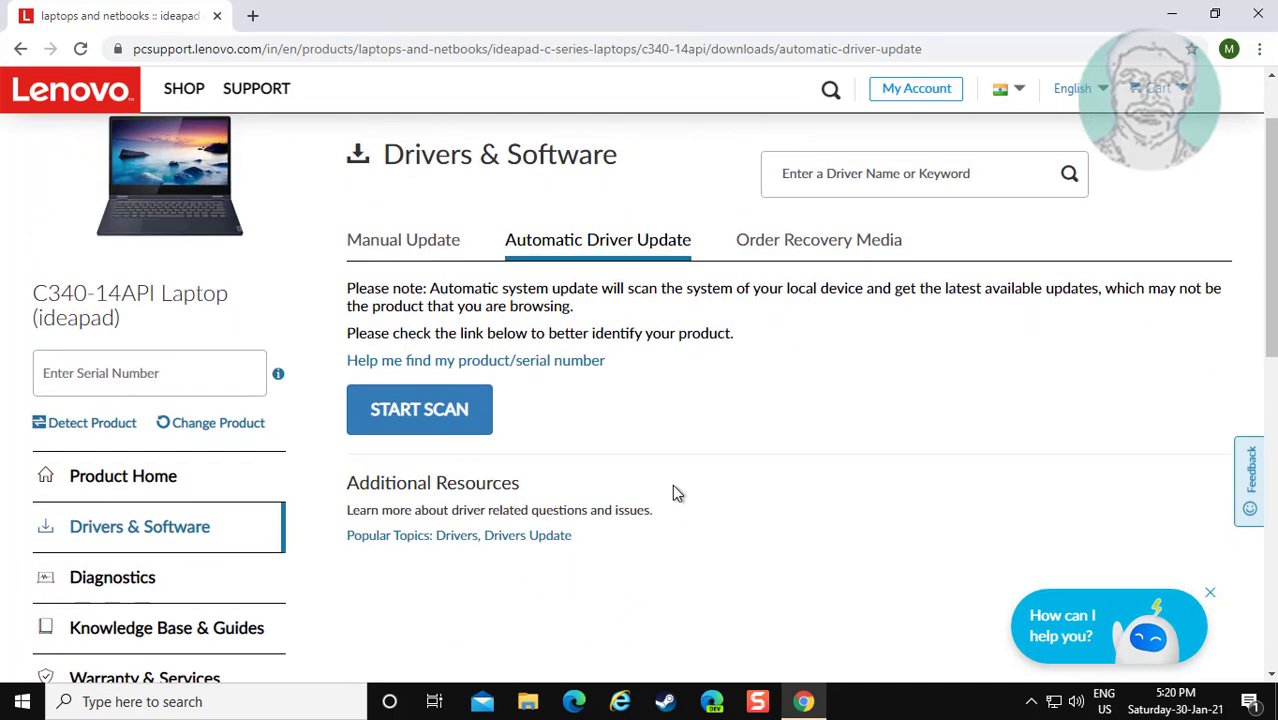
click(412, 248)
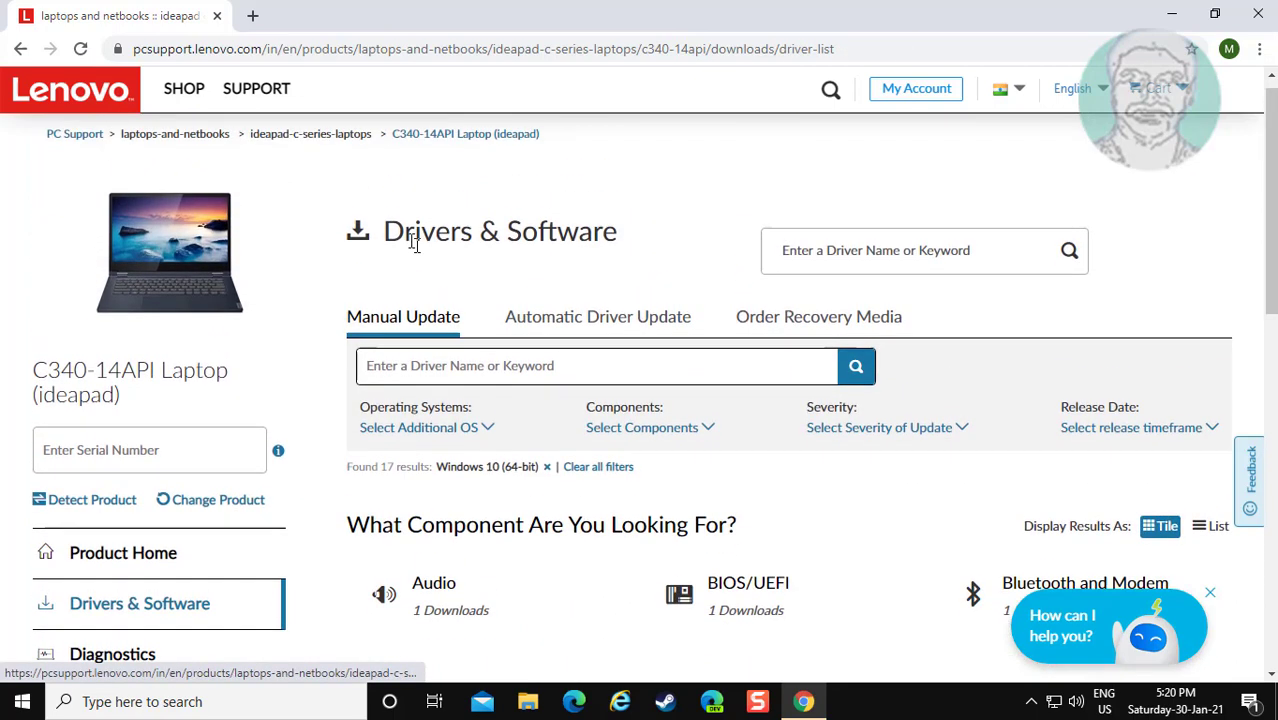
- Show the drivers for the Camera and Card Reader component
scroll(807, 522, down, 2)
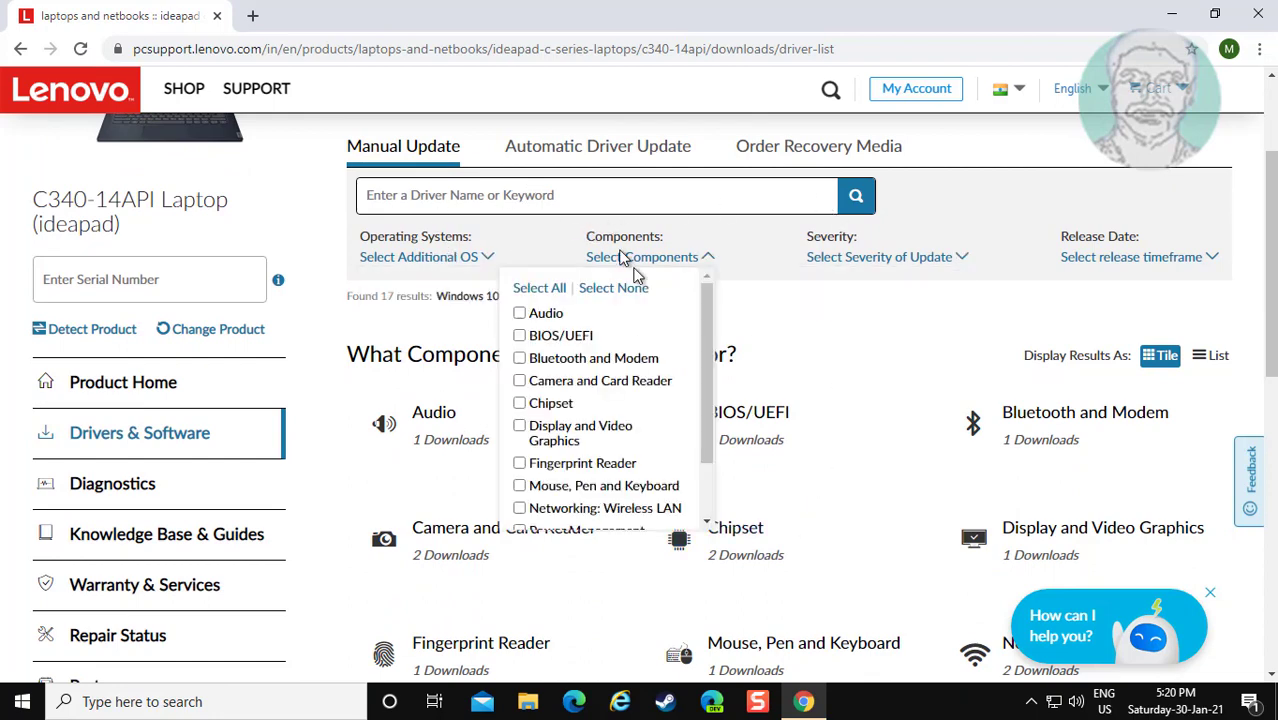
scroll(862, 460, down, 1)
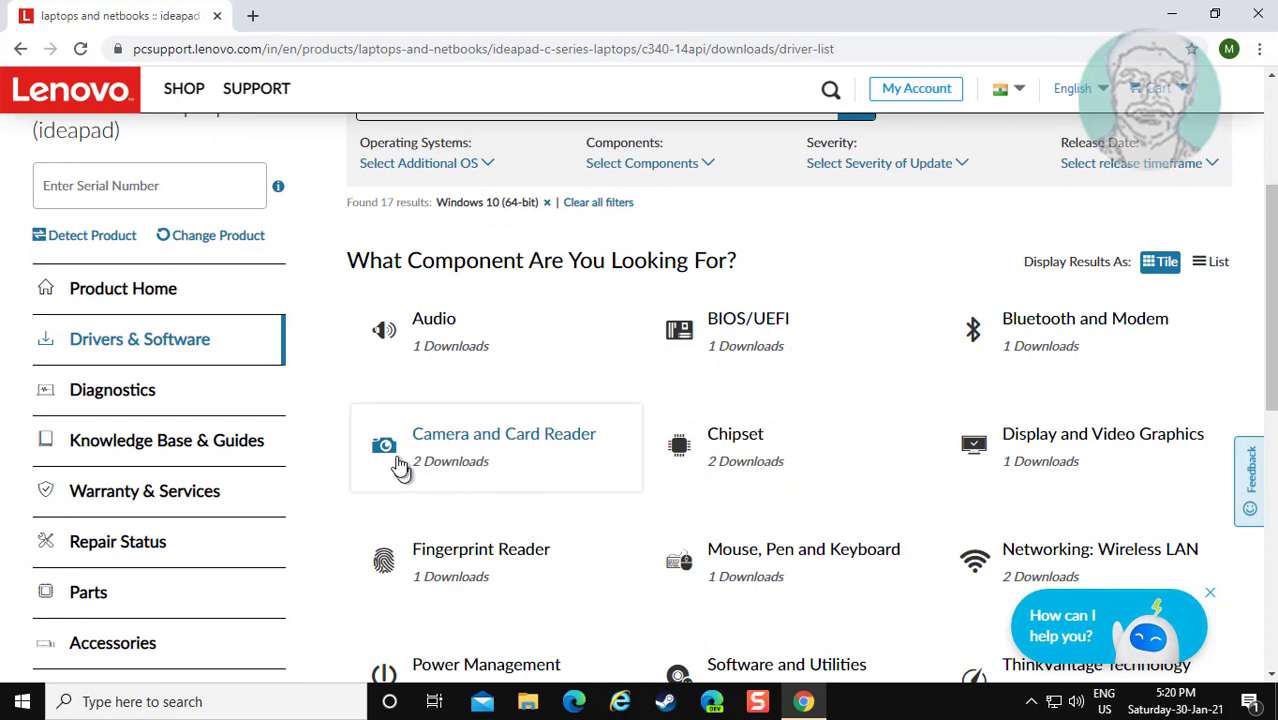
click(462, 441)
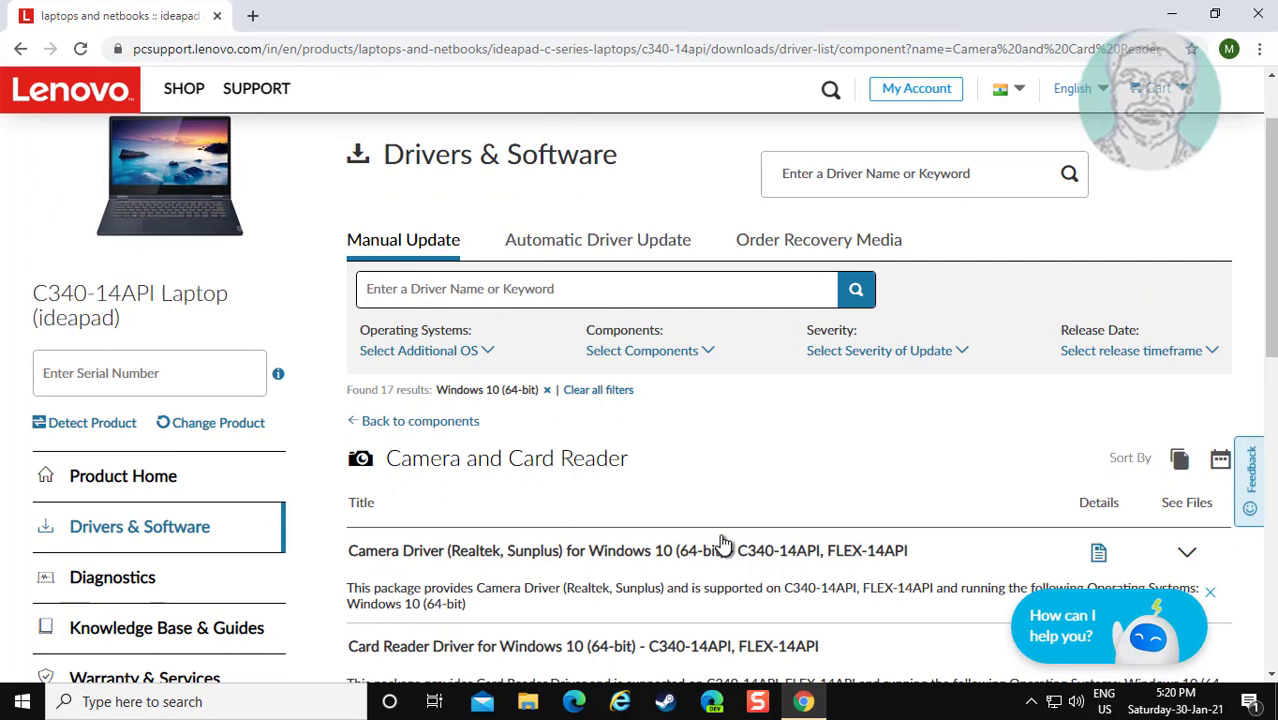
- Expand the files of the Camera Driver (Realtek, Sunplus) for Windows 10 (64-bit) and download the driver
scroll(724, 544, down, 1)
scroll(724, 544, down, 2)
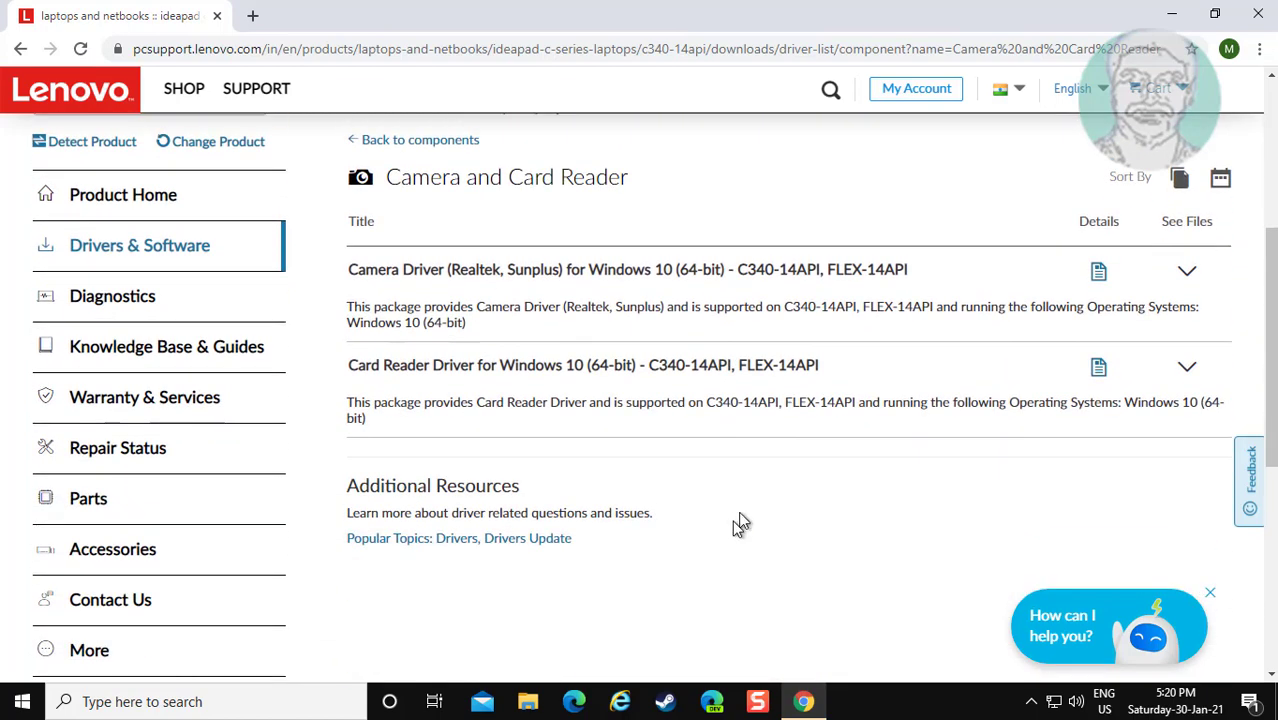
scroll(739, 522, up, 1)
click(1186, 368)
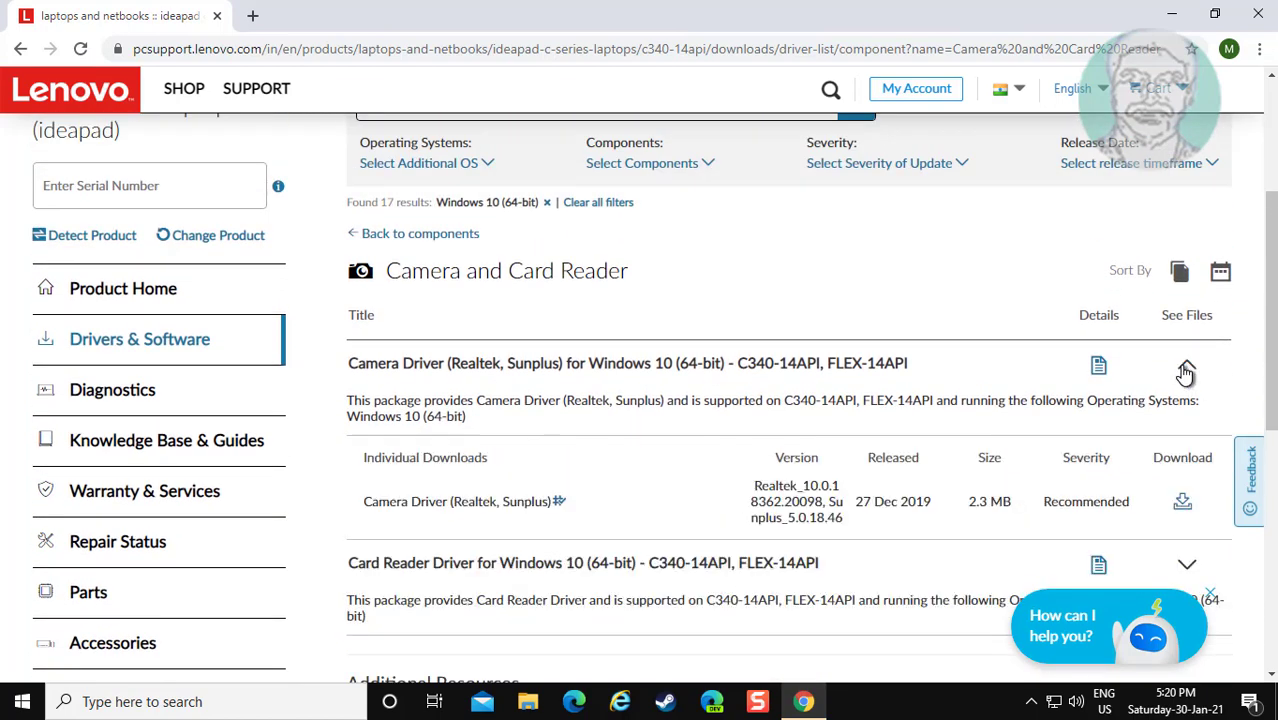
click(1180, 504)
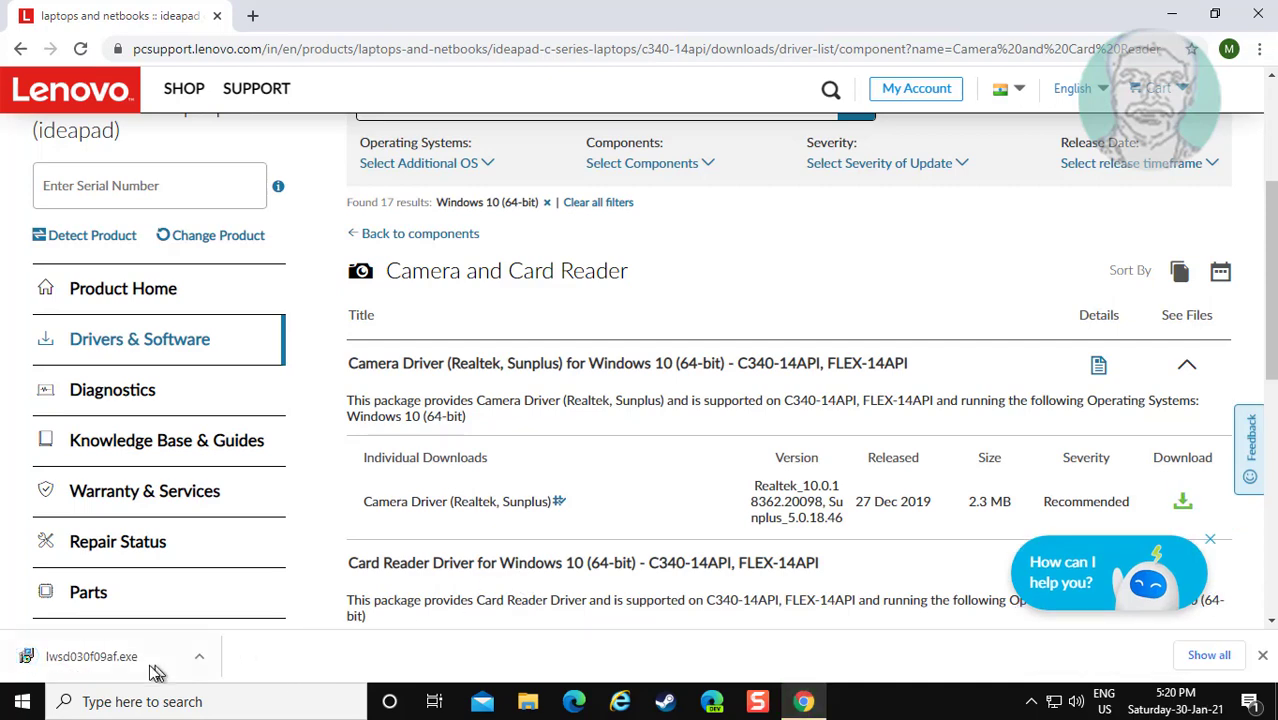
- Minimize Chrome and install the downloaded Camera Driver (Realtek, Sunplus) into C:\DRIVERS\Camera, accepting the license agreement and finishing the setup
click(1172, 14)
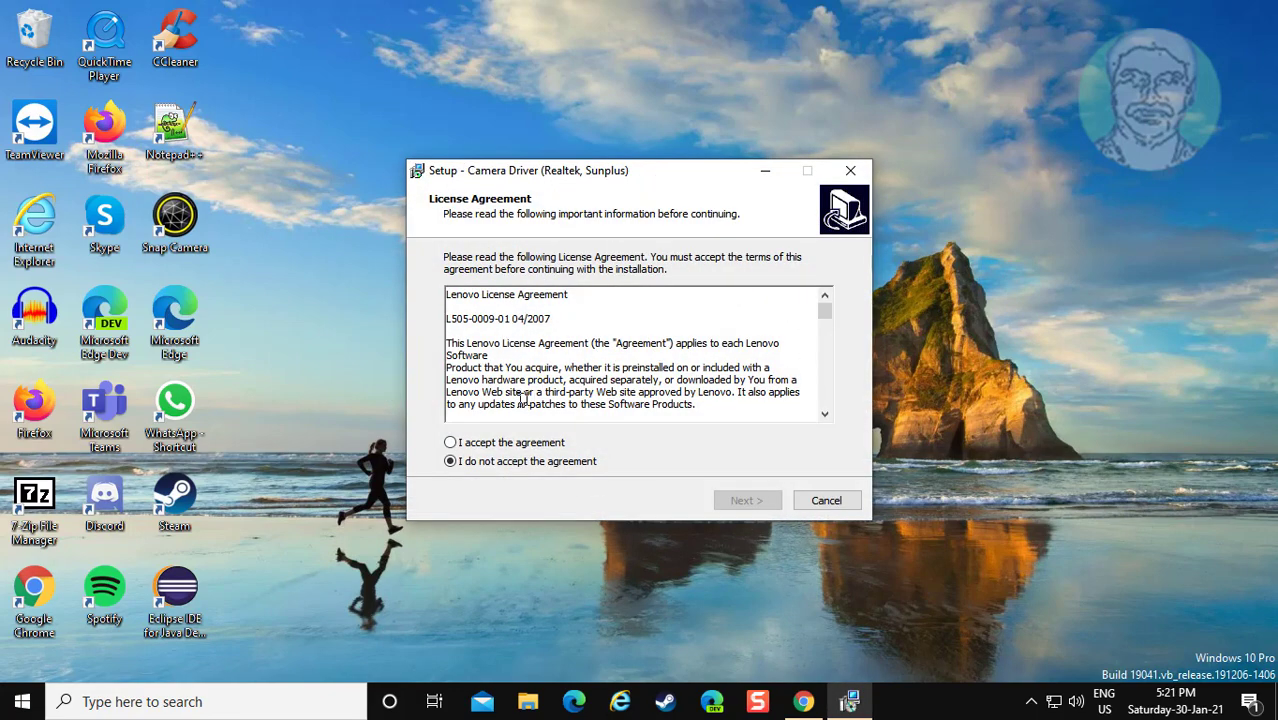
click(470, 442)
click(750, 500)
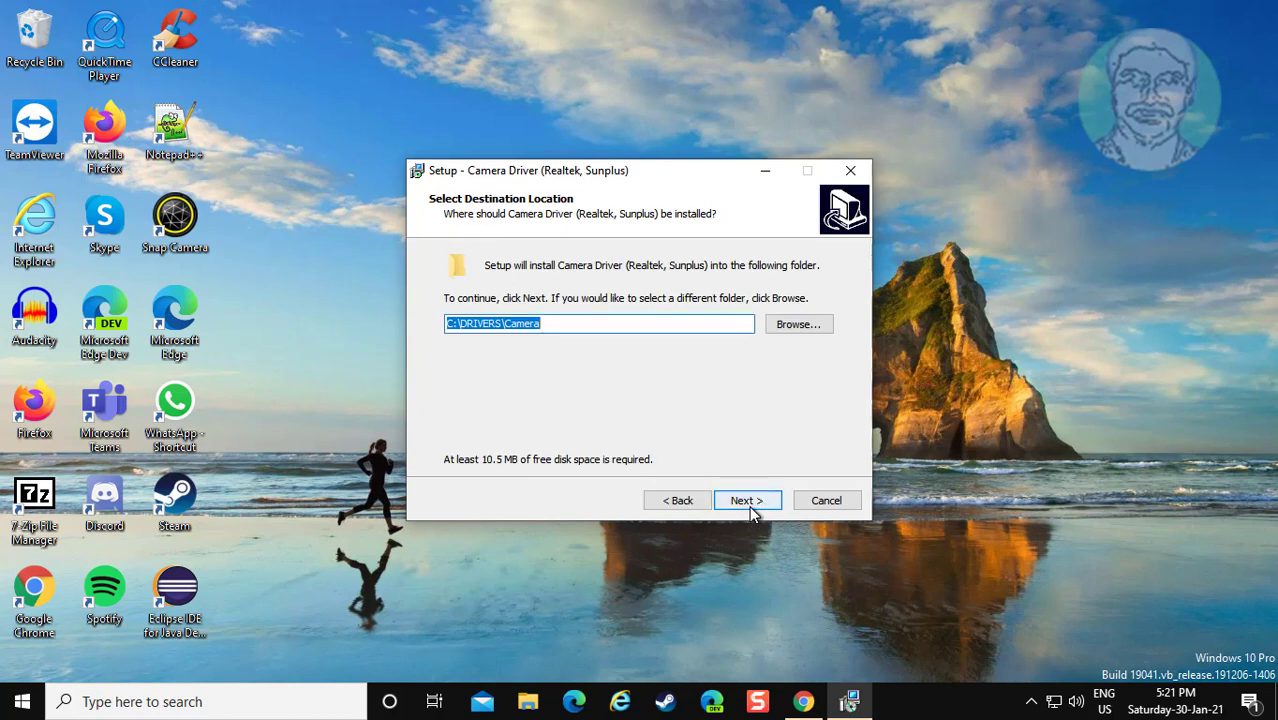
click(751, 506)
click(750, 506)
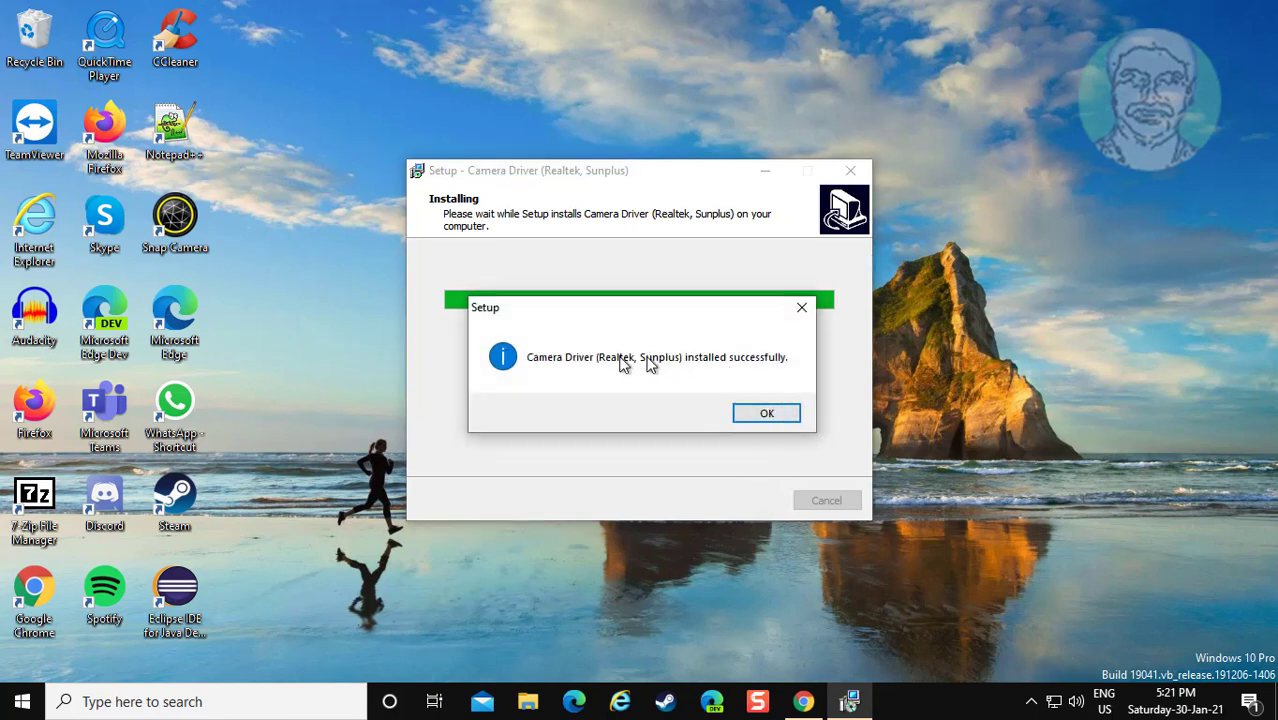
click(786, 416)
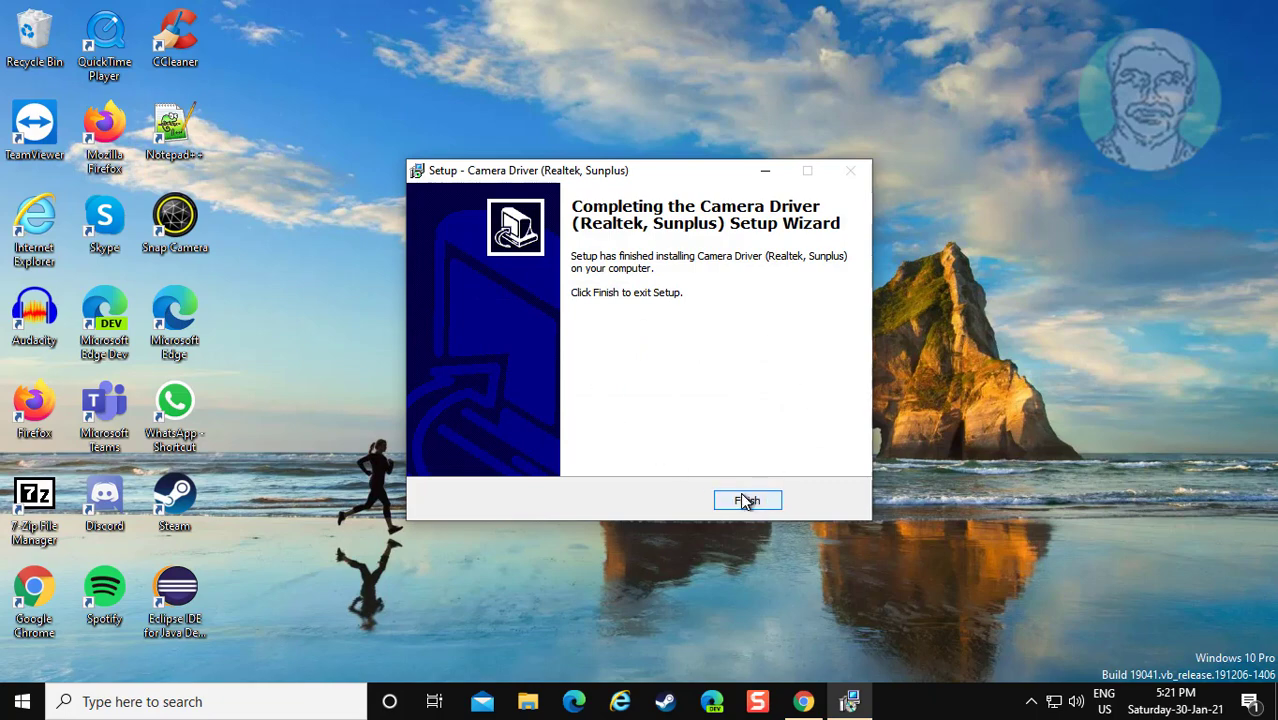
click(745, 506)
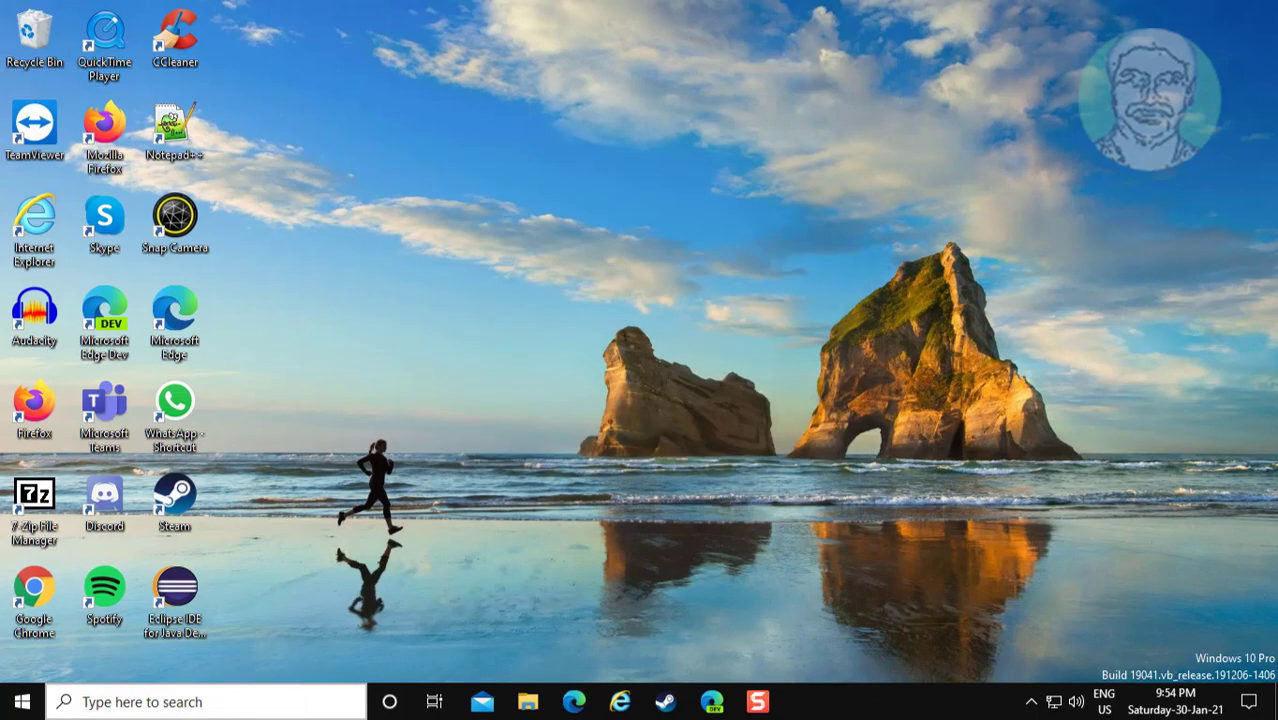
- Search Windows for regedit and run Registry Editor as administrator
click(165, 702)
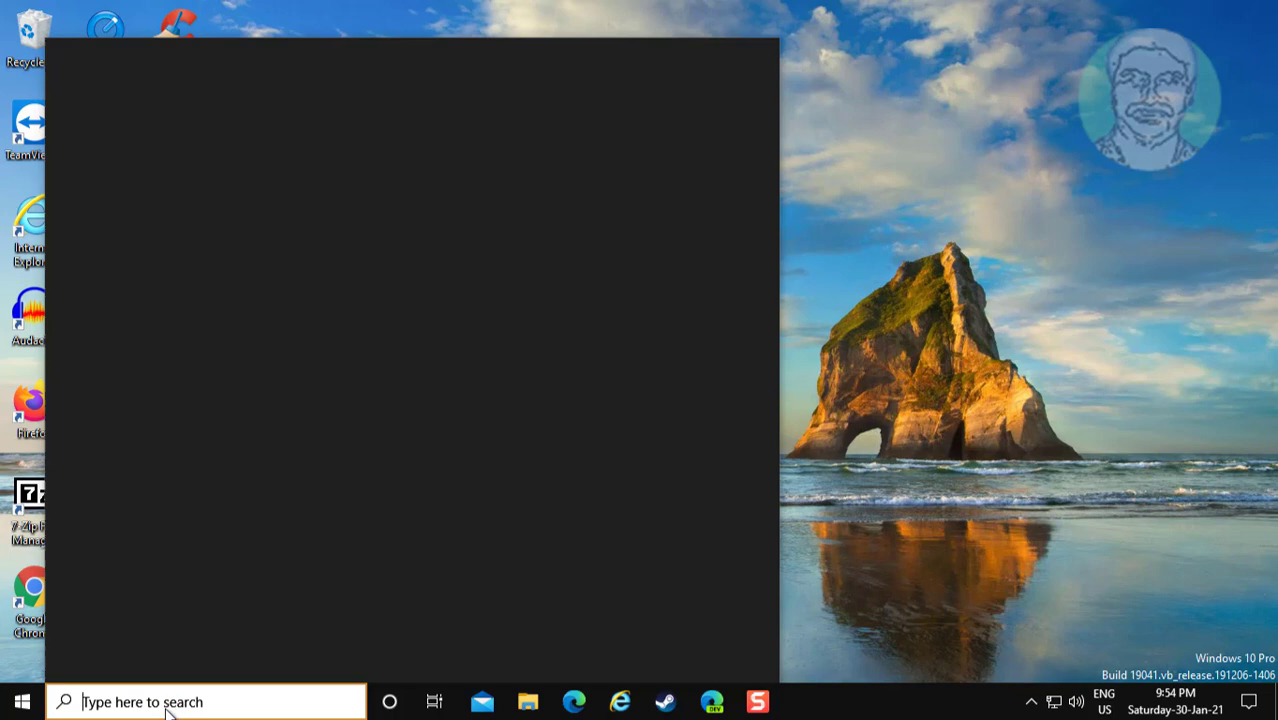
text(rege)
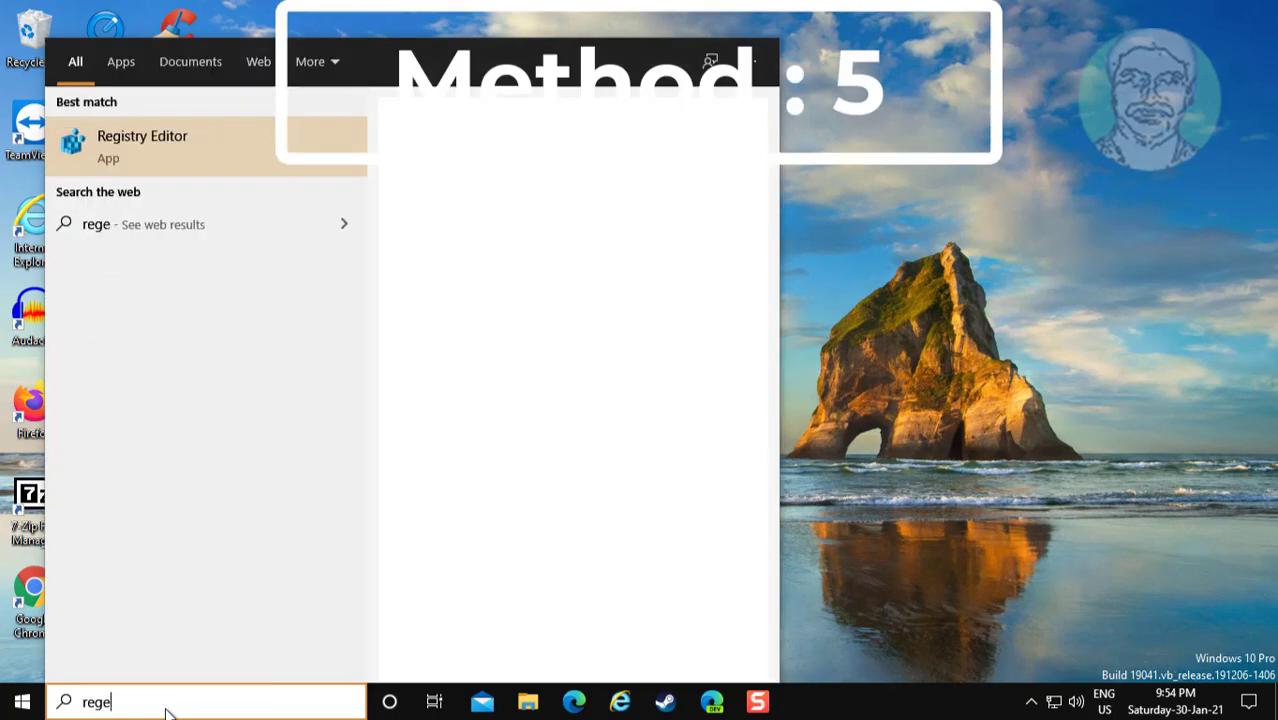
text(dit)
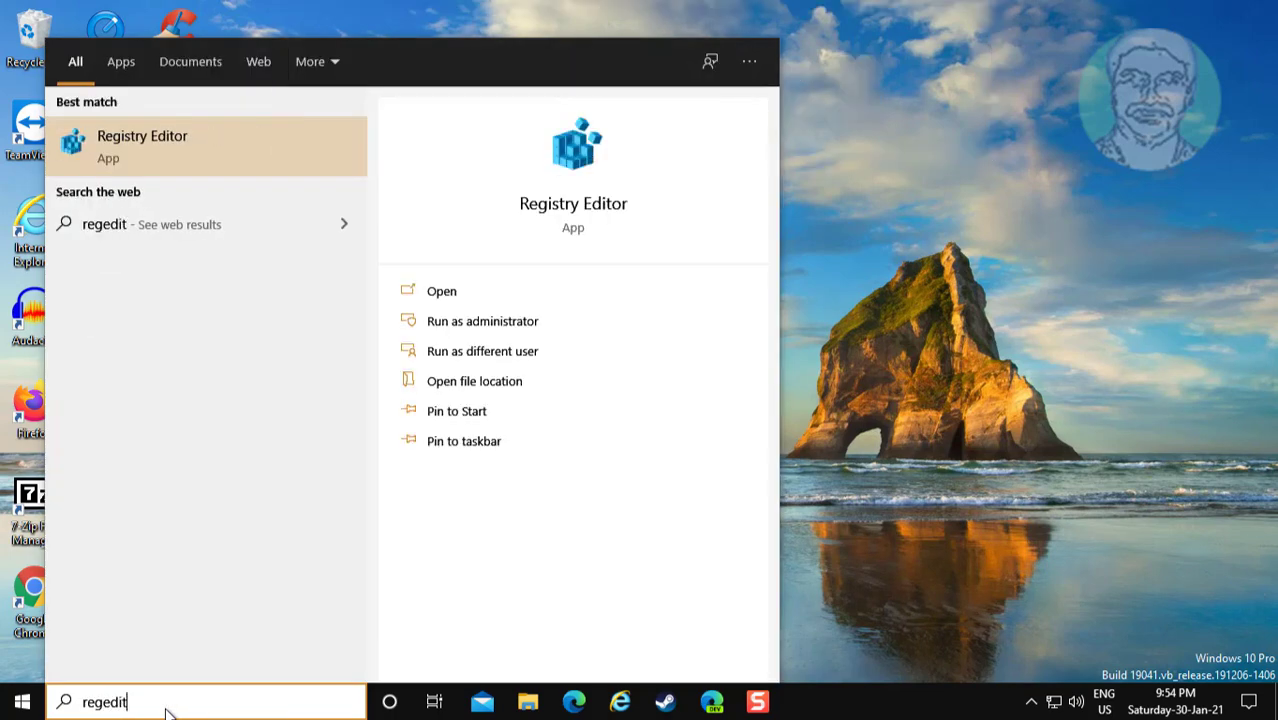
right_click(167, 129)
click(236, 146)
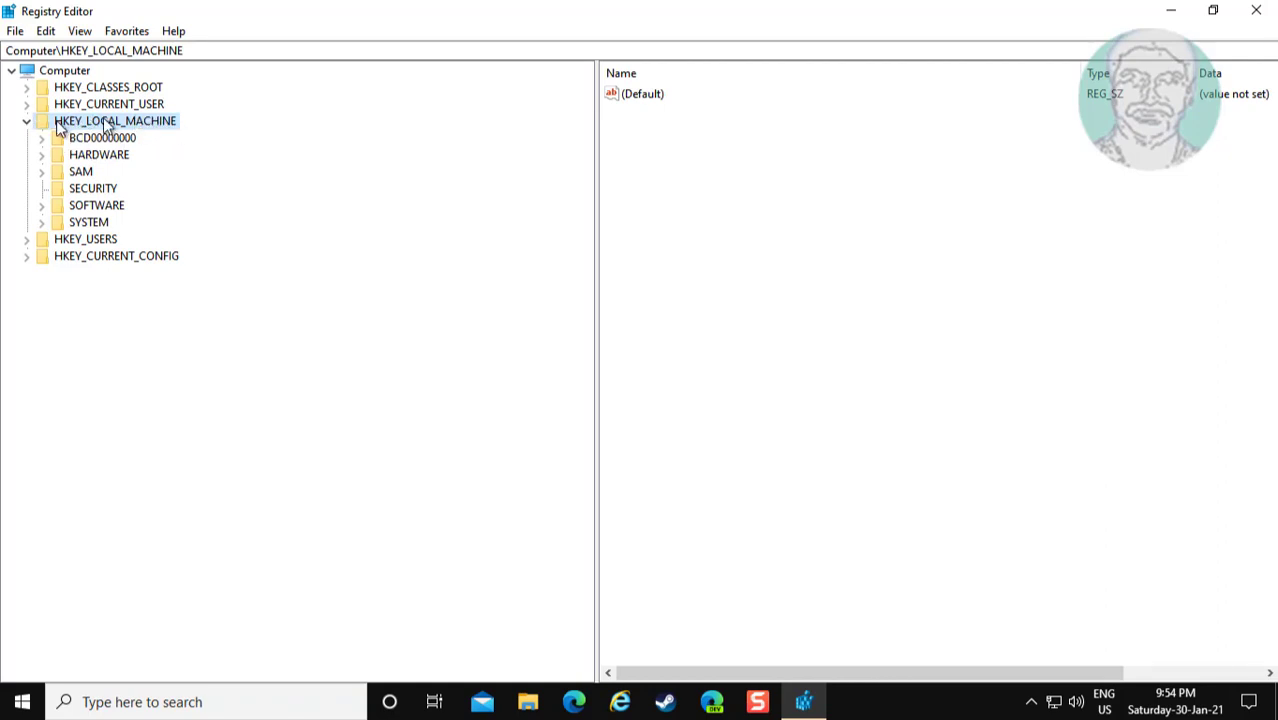
- Browse to the registry key HKEY_LOCAL_MACHINE\SOFTWARE\Microsoft\Windows Media Foundation\Platform and select it
click(101, 207)
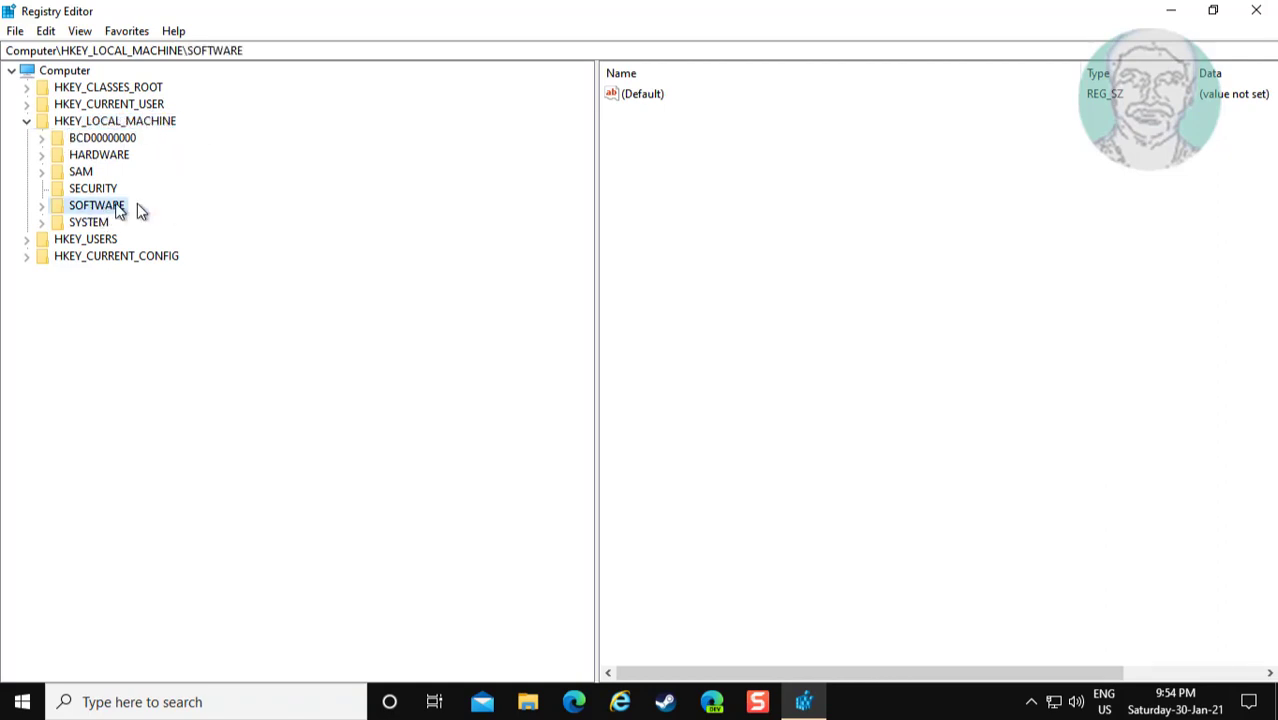
click(42, 206)
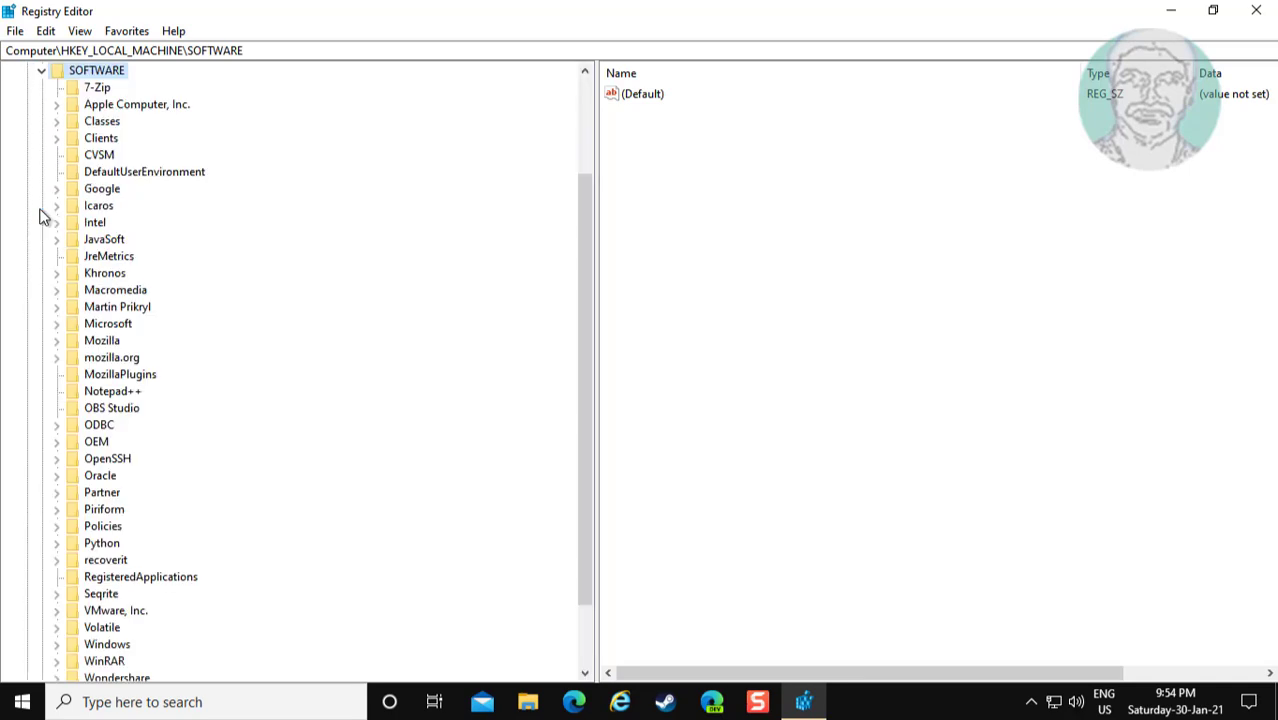
click(104, 323)
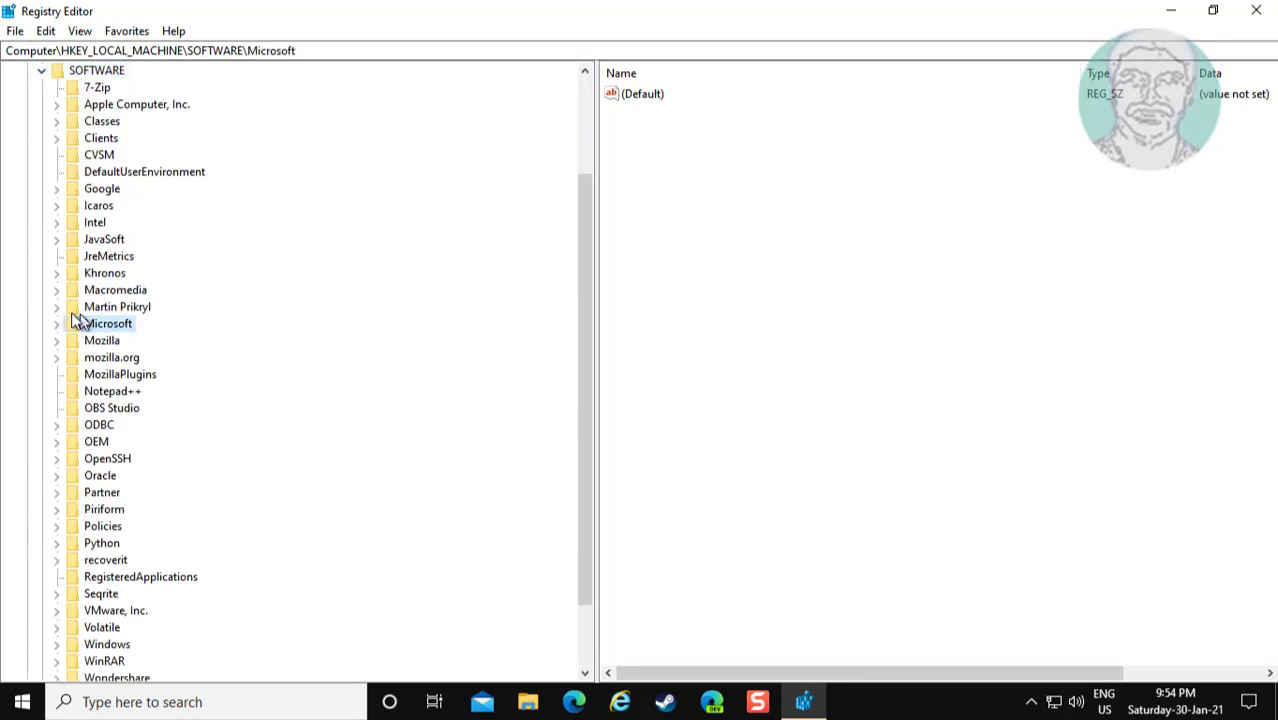
click(57, 324)
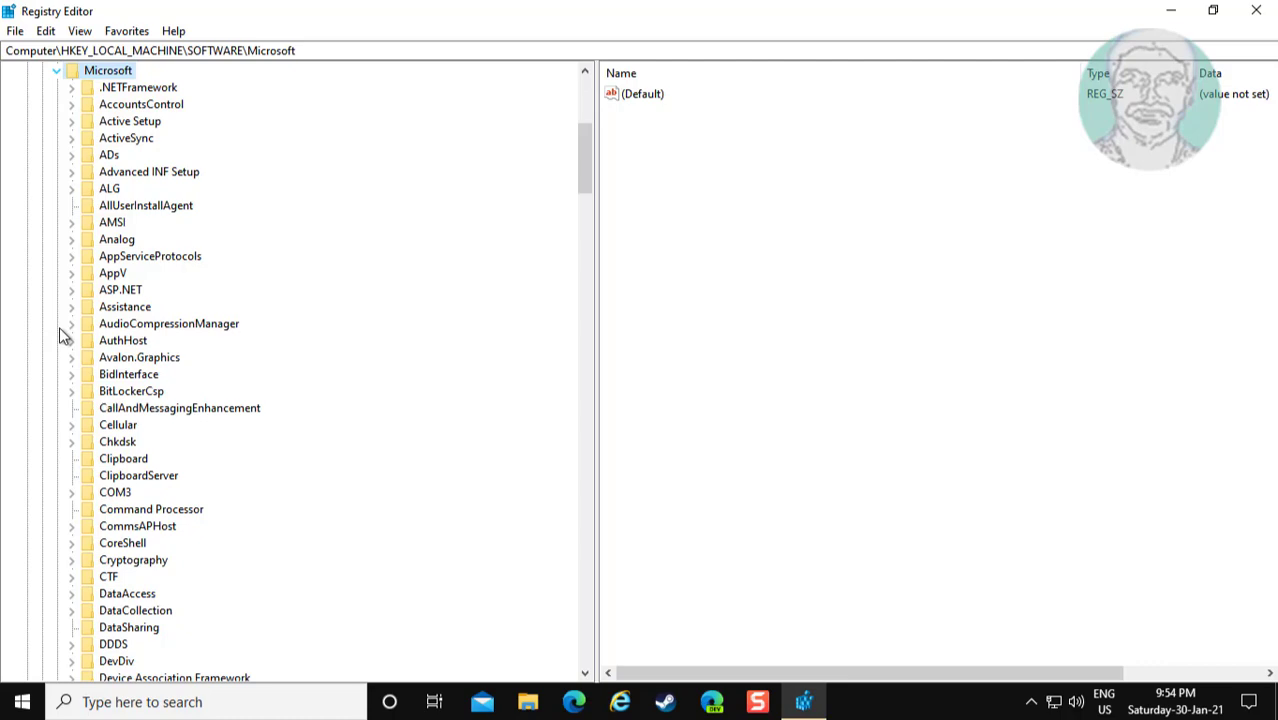
scroll(266, 519, down, 11)
scroll(260, 545, down, 20)
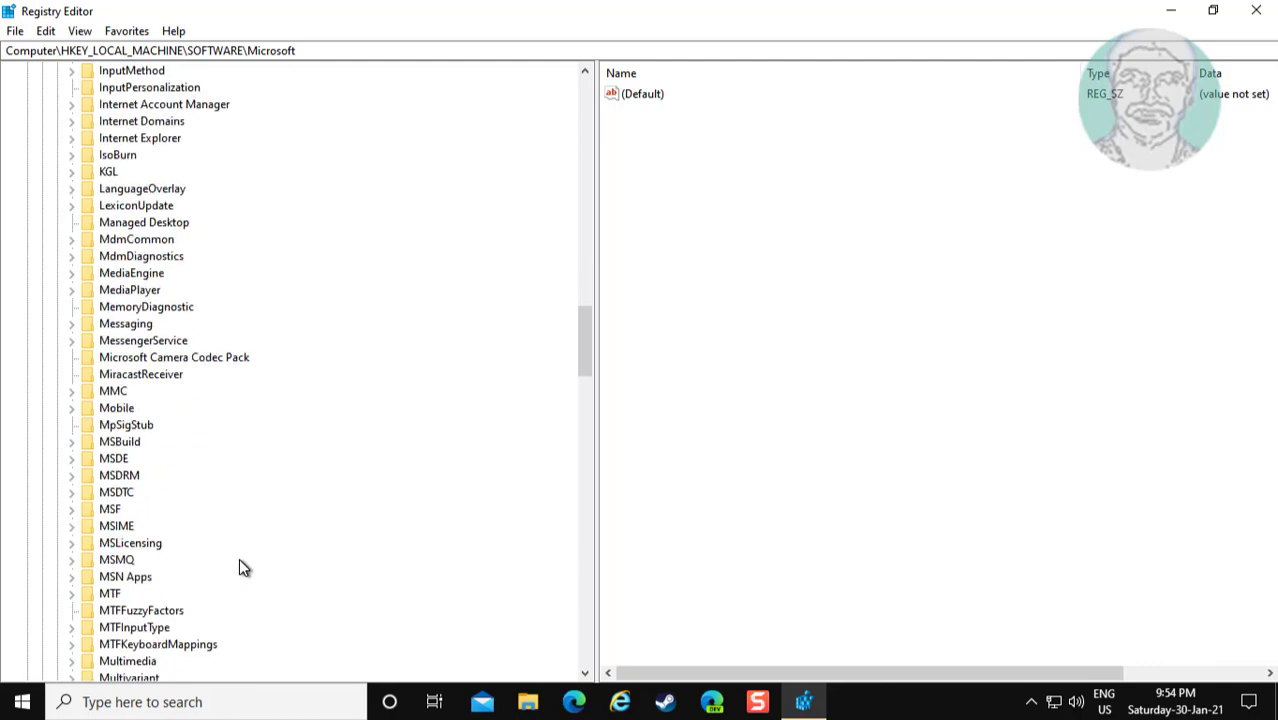
scroll(239, 568, down, 20)
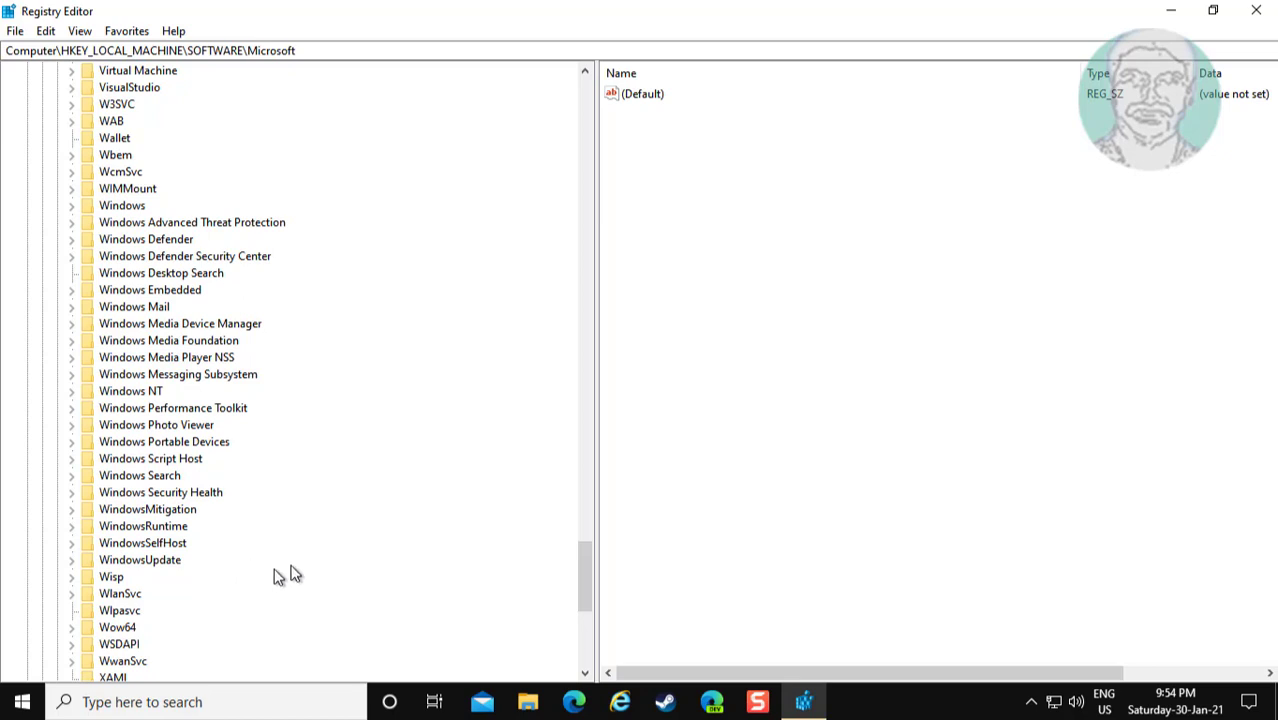
click(188, 342)
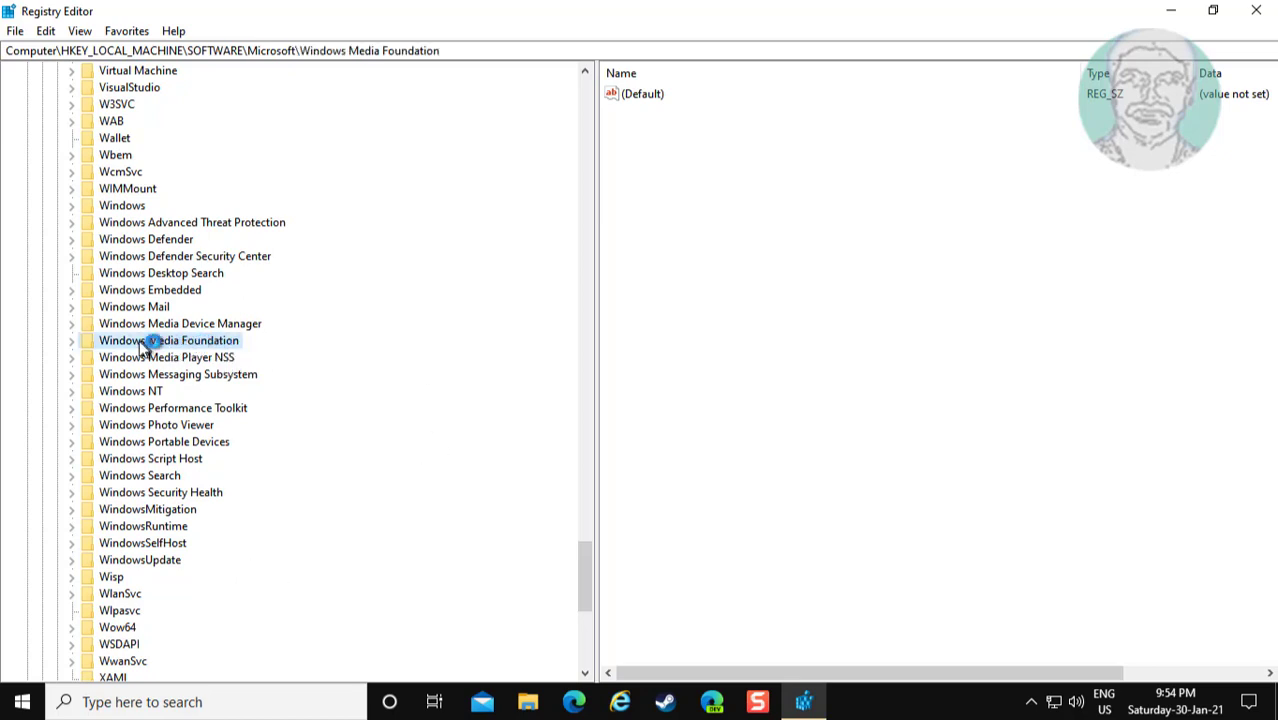
click(71, 341)
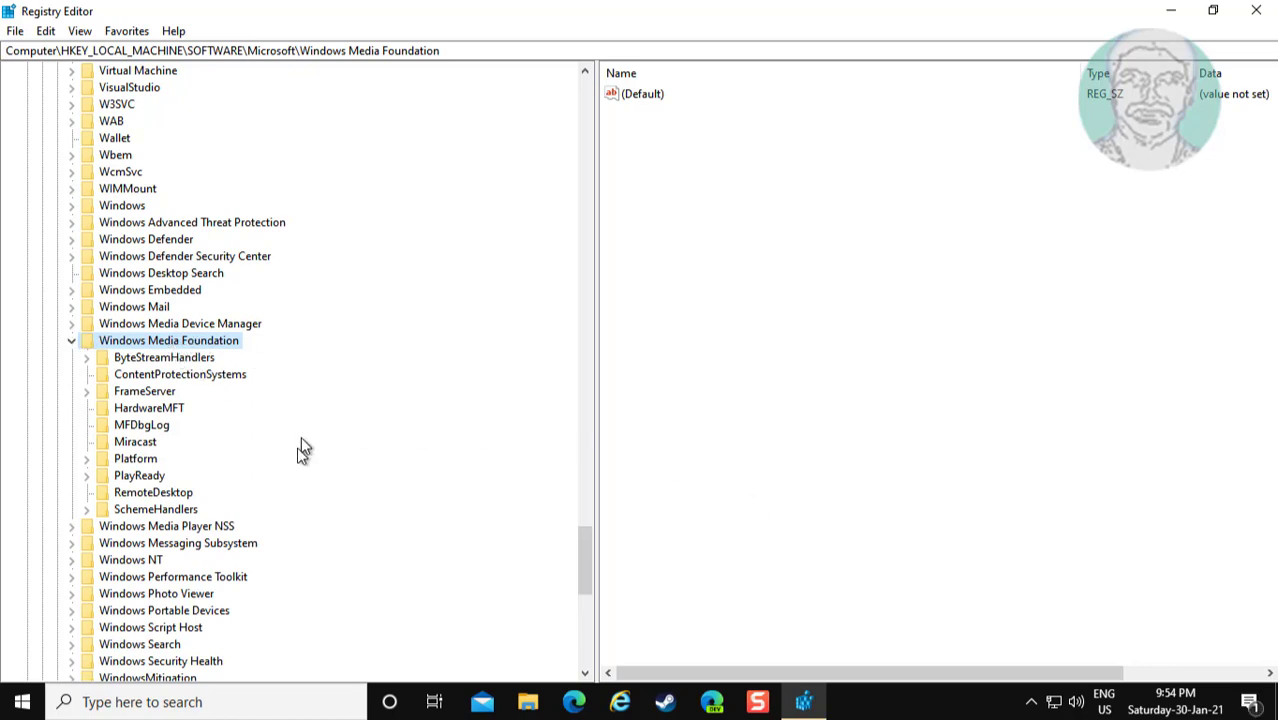
click(149, 460)
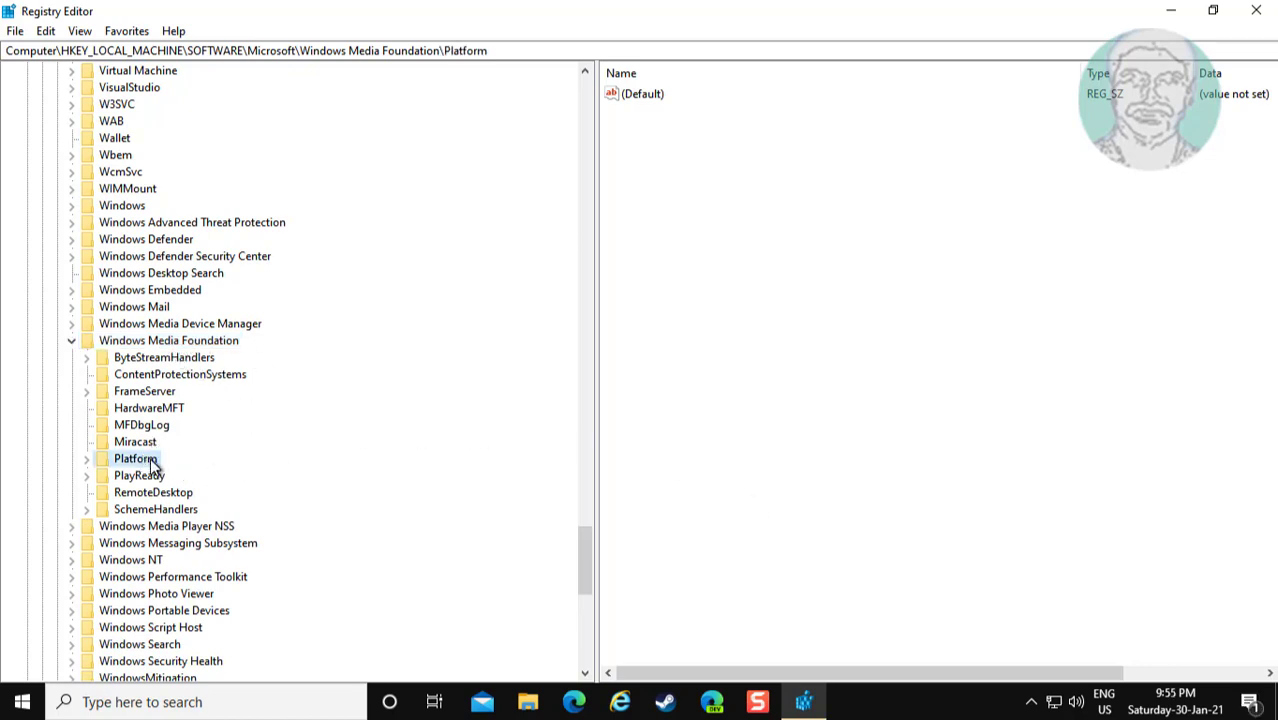
- Create a DWORD (32-bit) value named EnableFrameServerMode in the Platform key
right_click(728, 209)
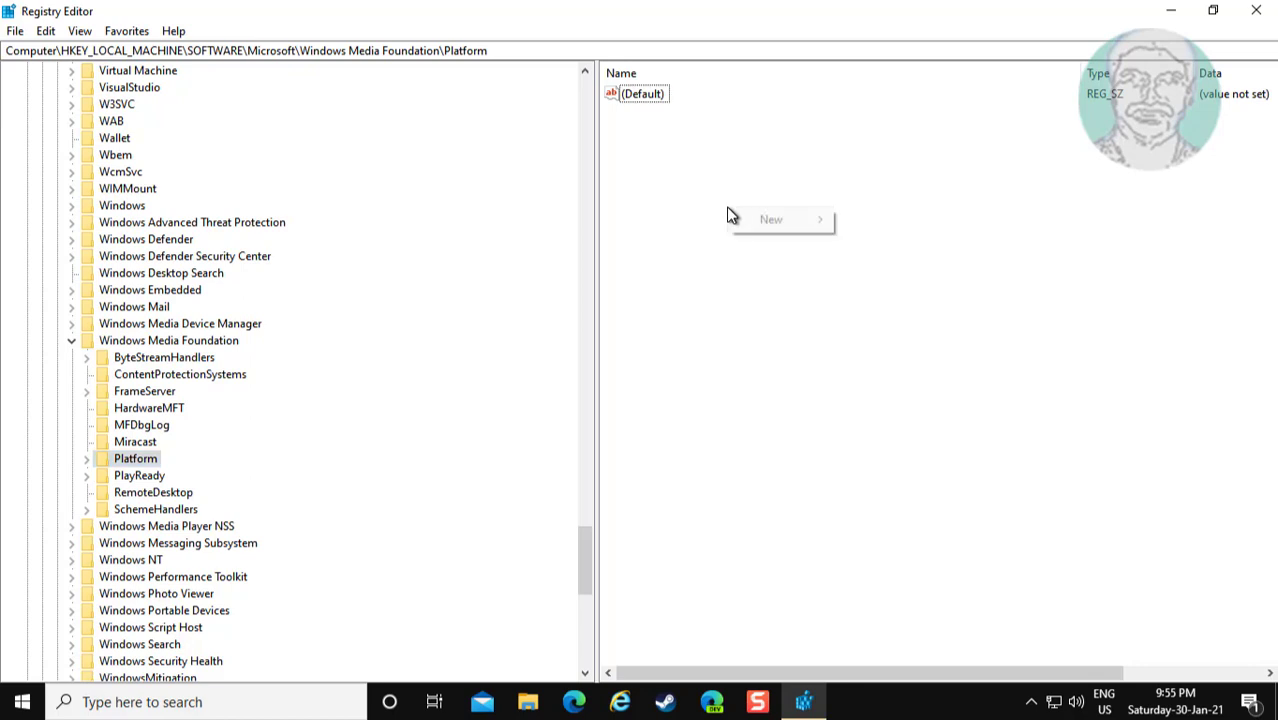
mouse_move(762, 220)
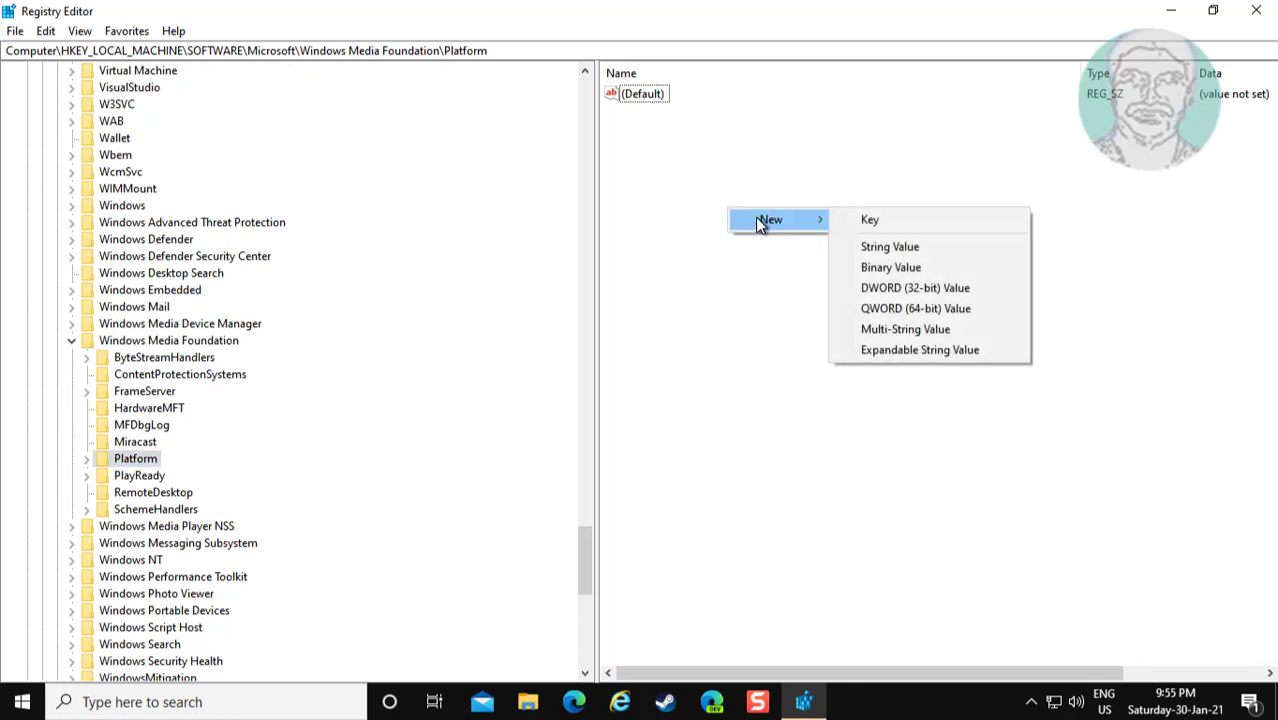
click(906, 288)
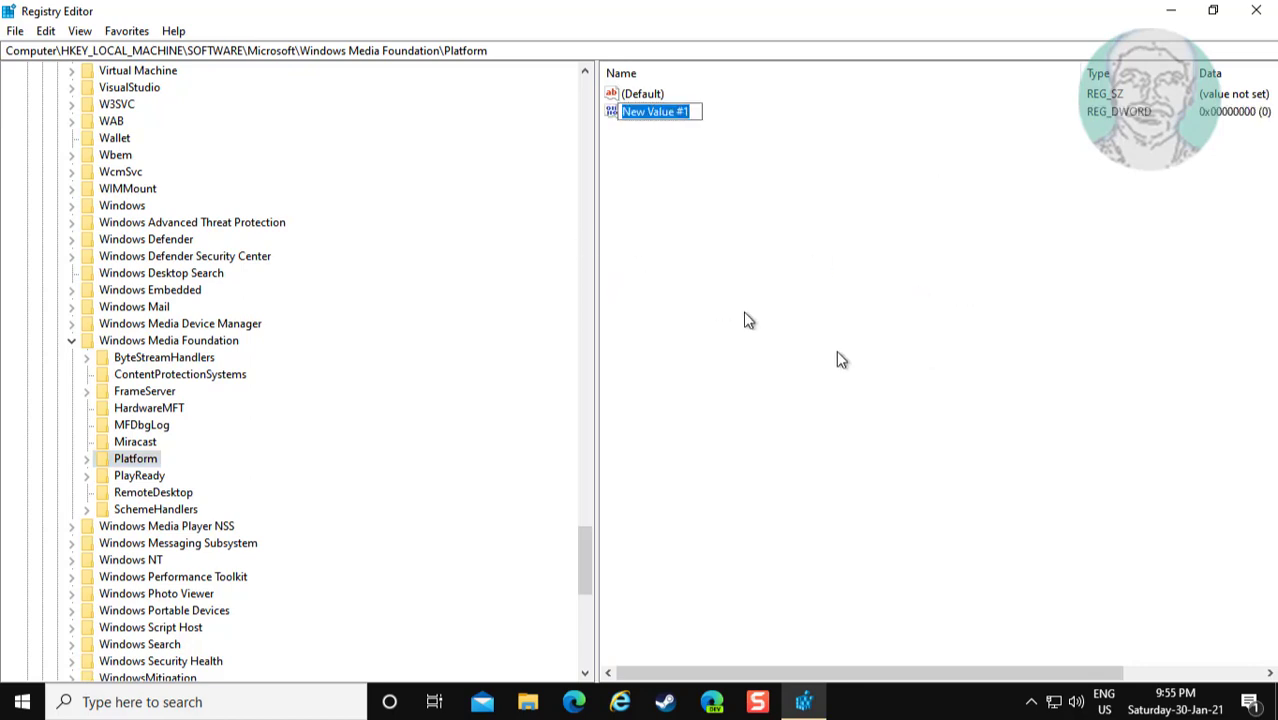
text(E)
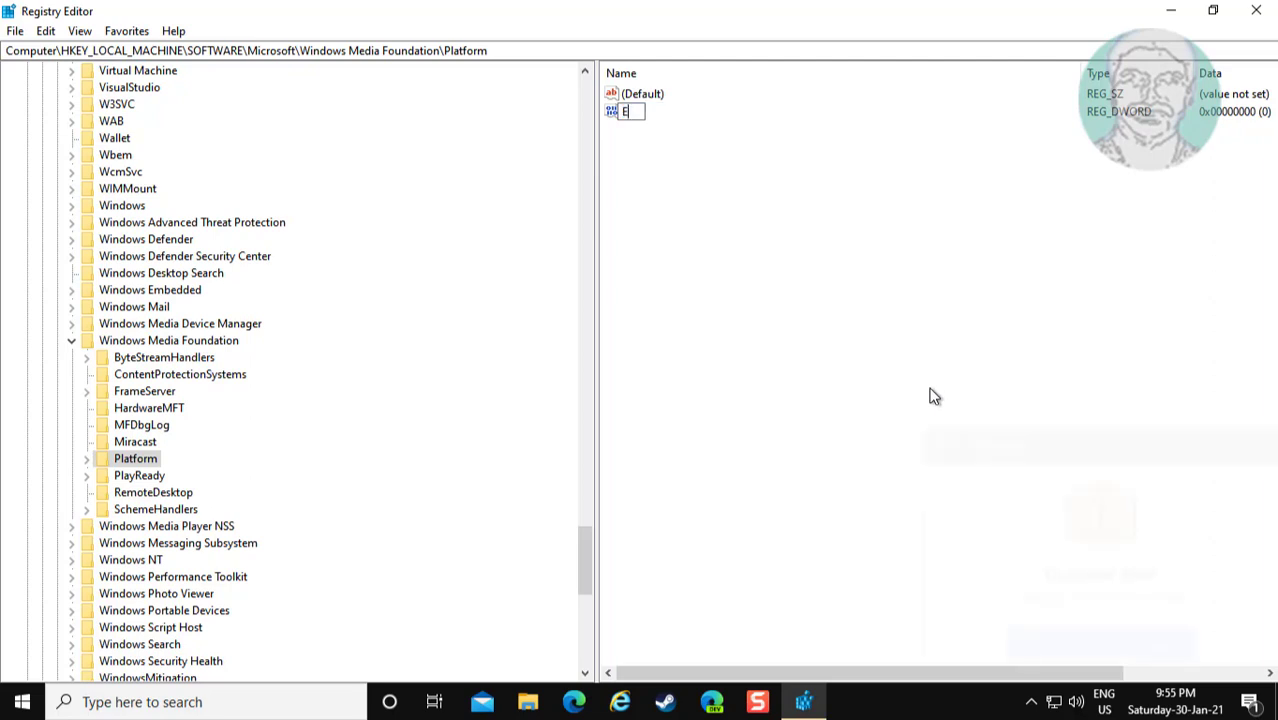
text(nableFrameS)
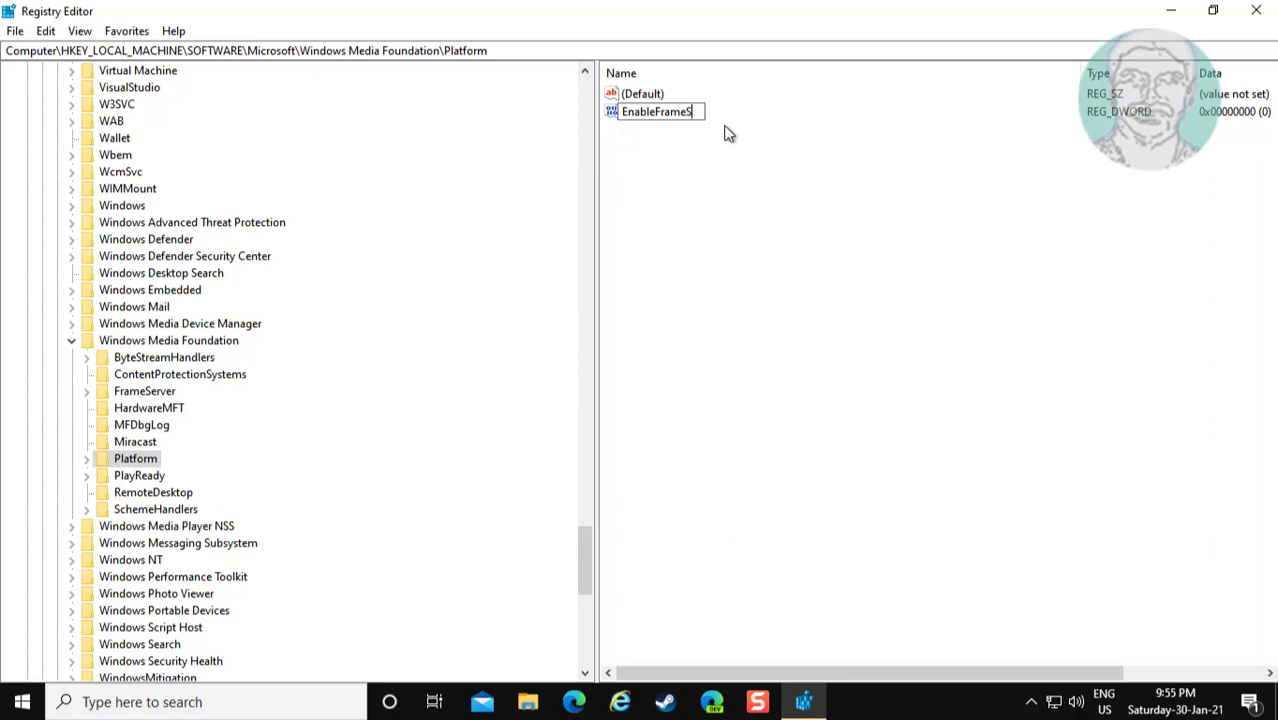
text(erverMode)
key(Return)
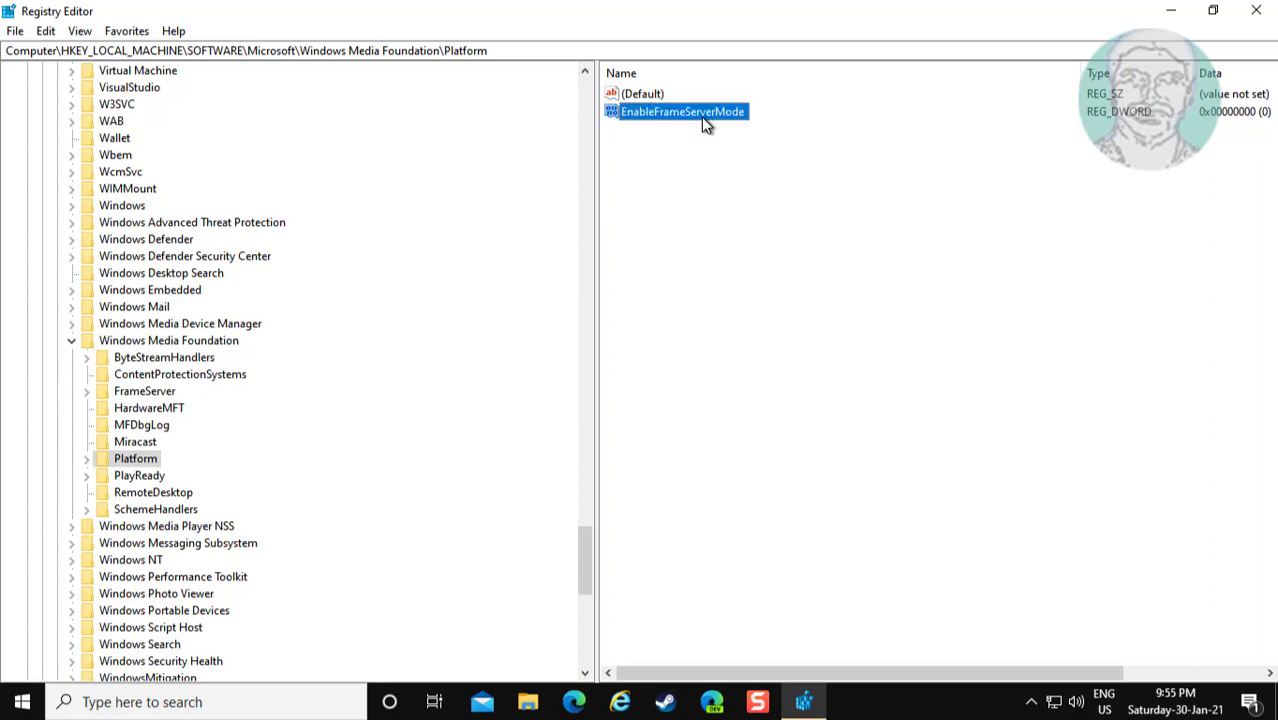
- Set the value data of EnableFrameServerMode to 0 with hexadecimal base
double_click(722, 114)
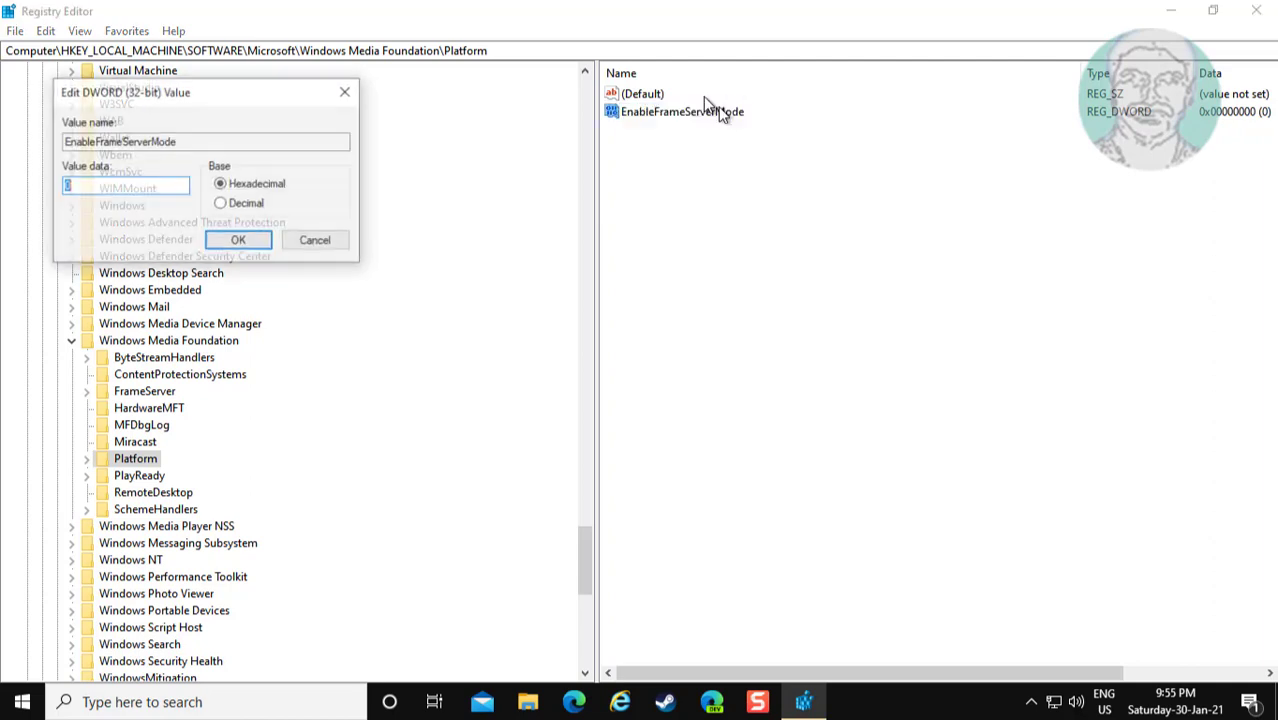
text(1)
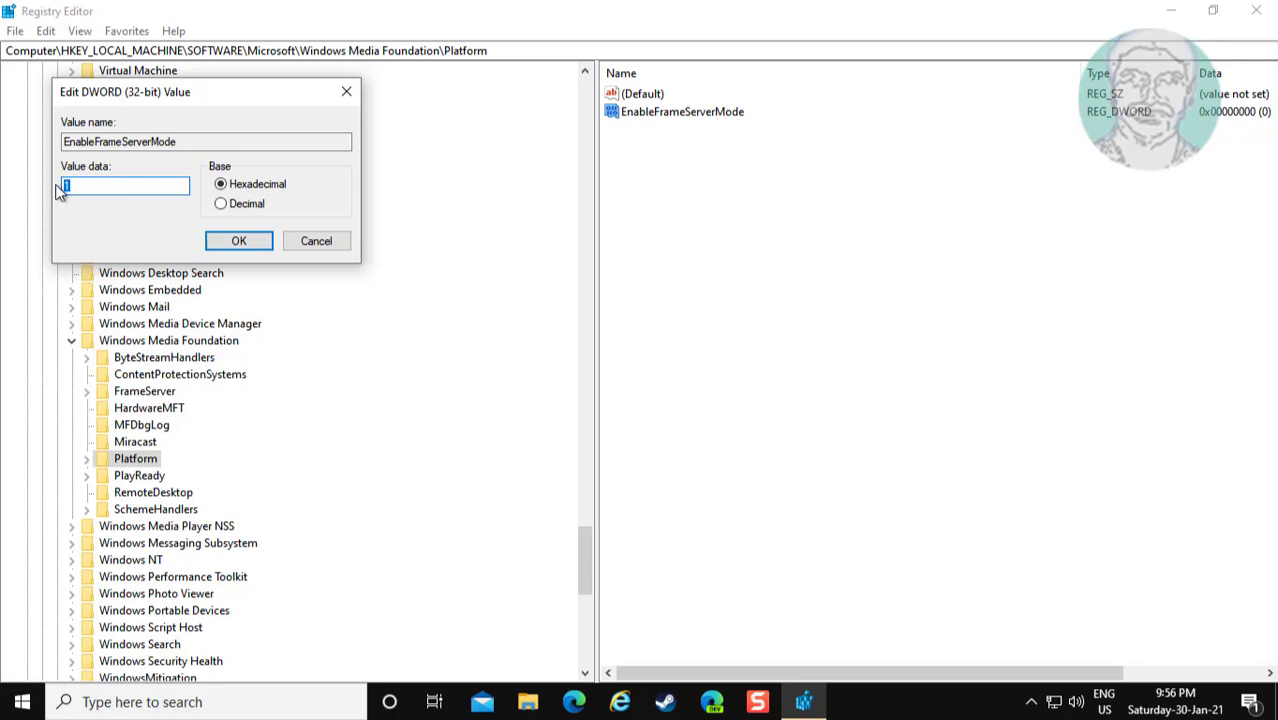
text(0)
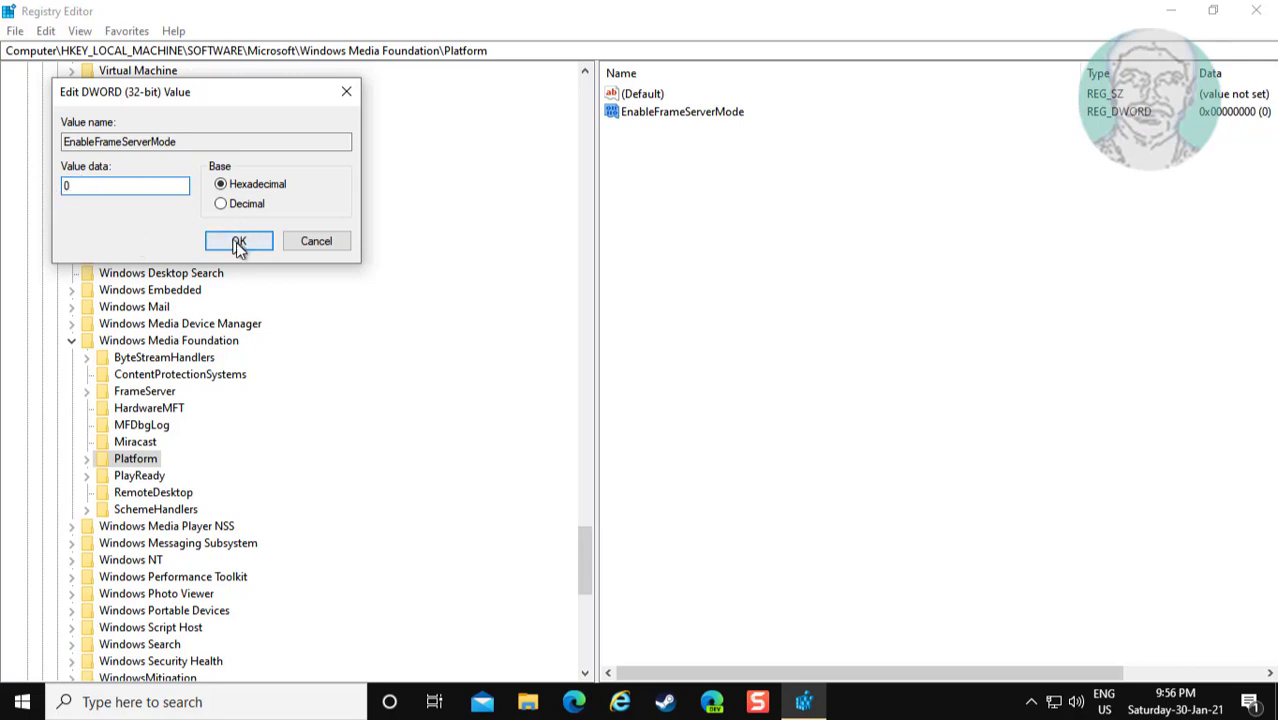
click(239, 245)
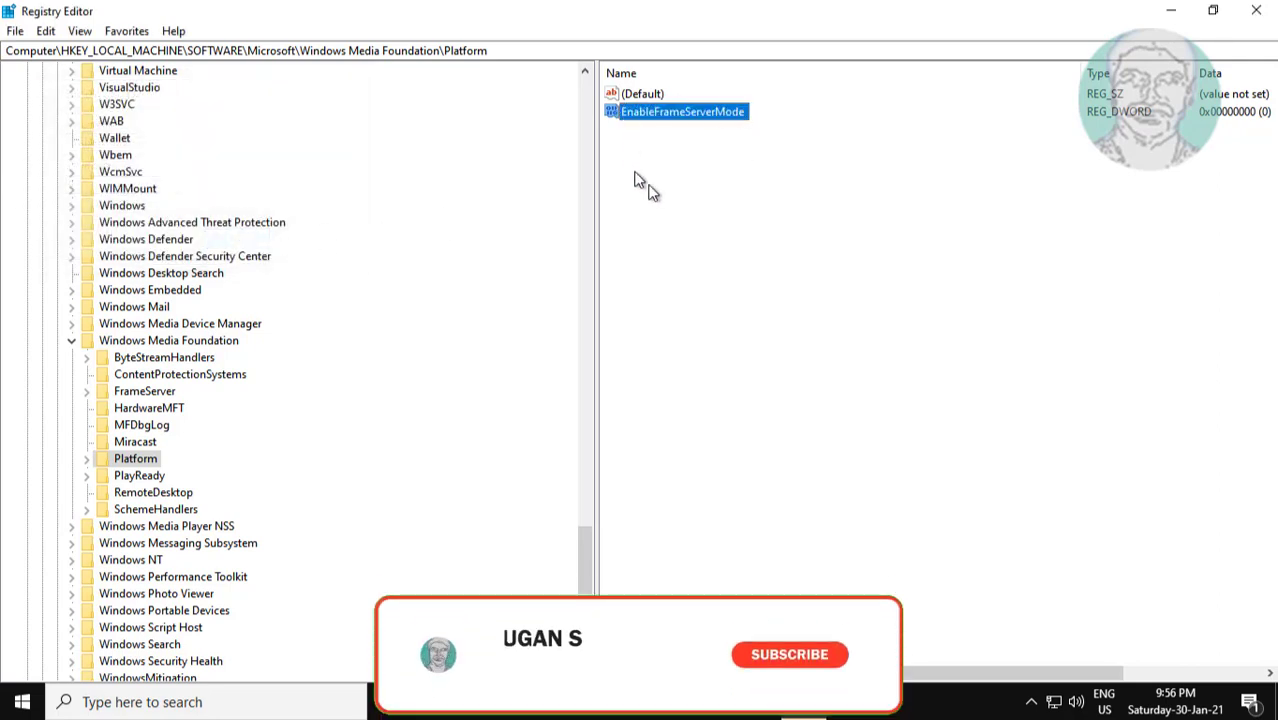
- Collapse the expanded registry keys back to HKEY_LOCAL_MACHINE and close Registry Editor
click(72, 345)
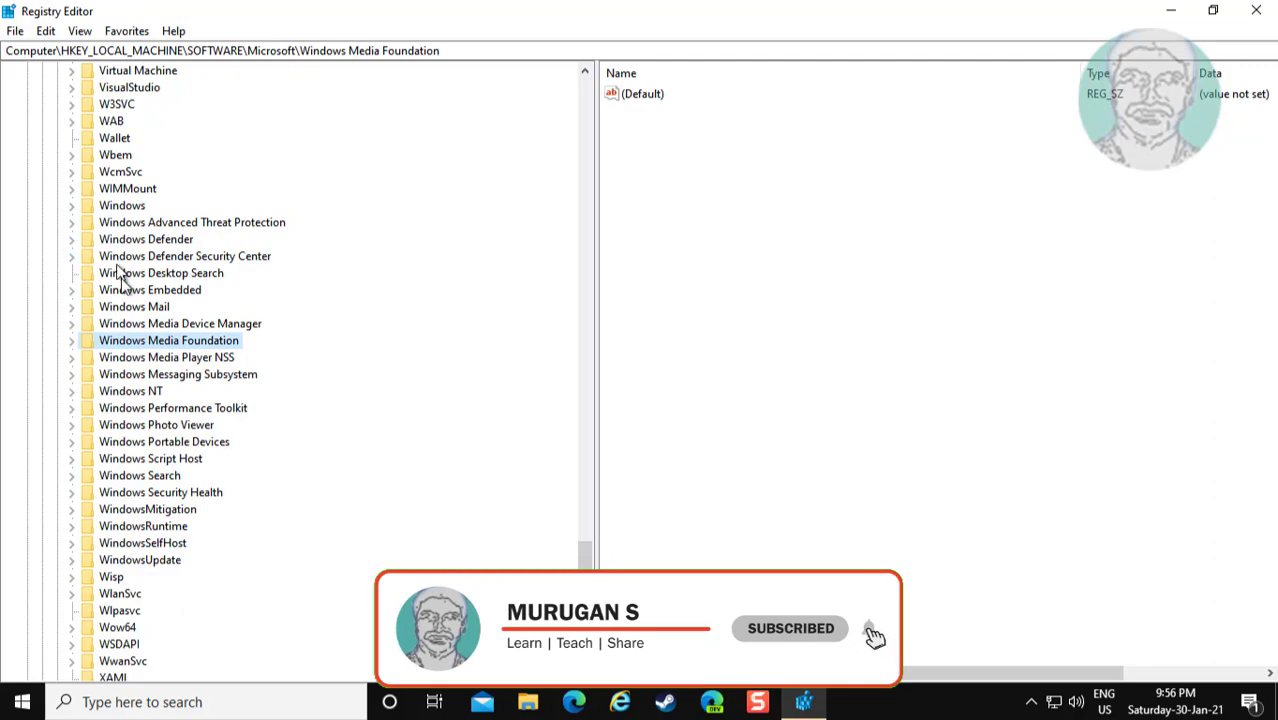
scroll(120, 280, up, 5)
scroll(121, 288, up, 20)
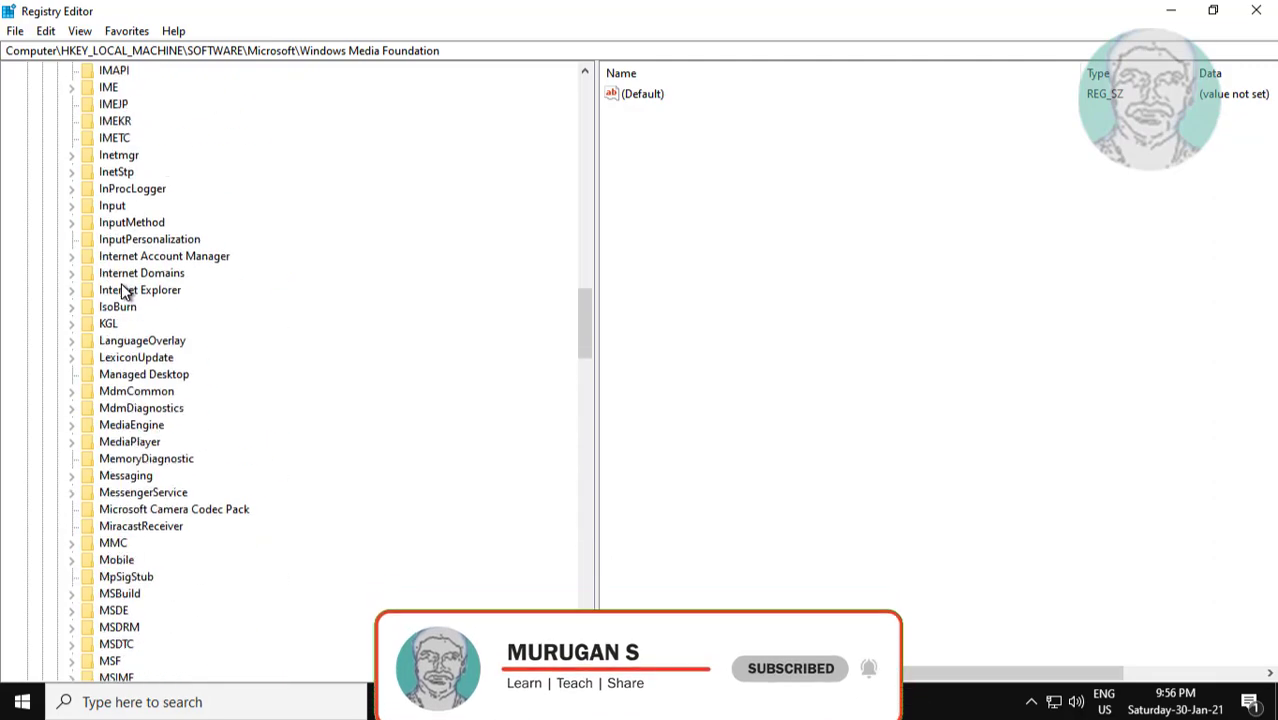
scroll(121, 288, up, 20)
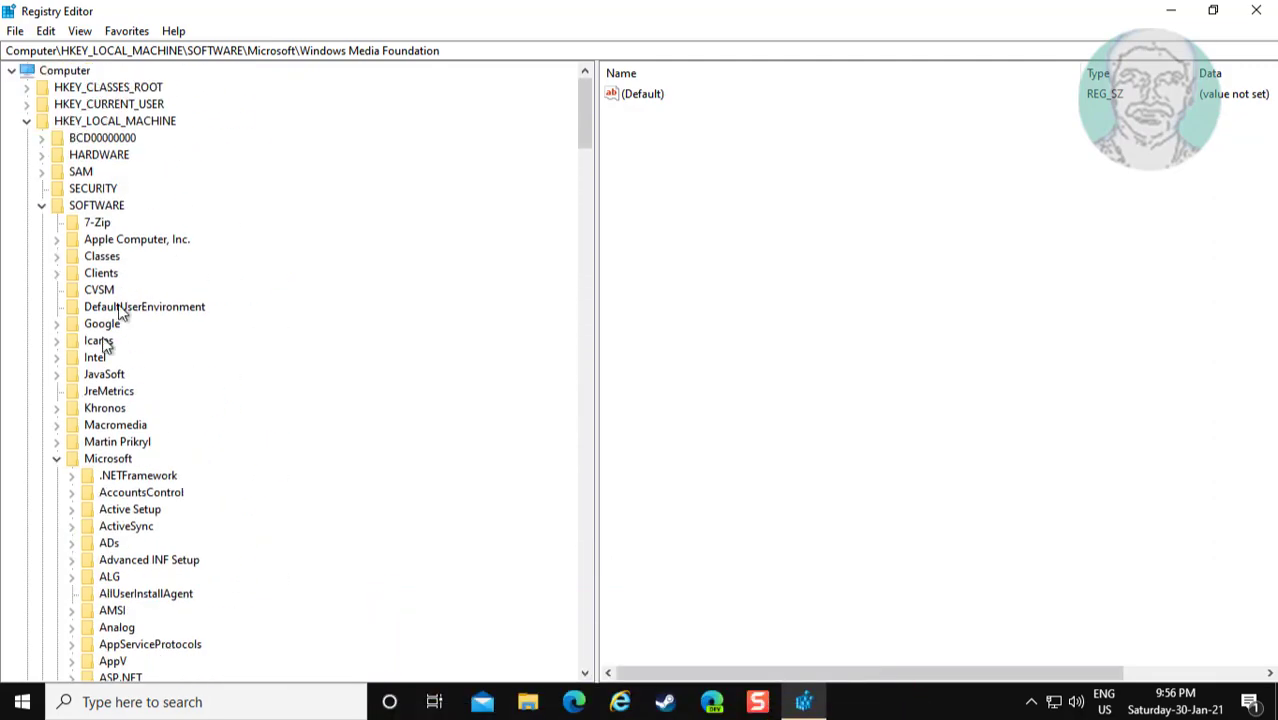
click(57, 459)
click(42, 206)
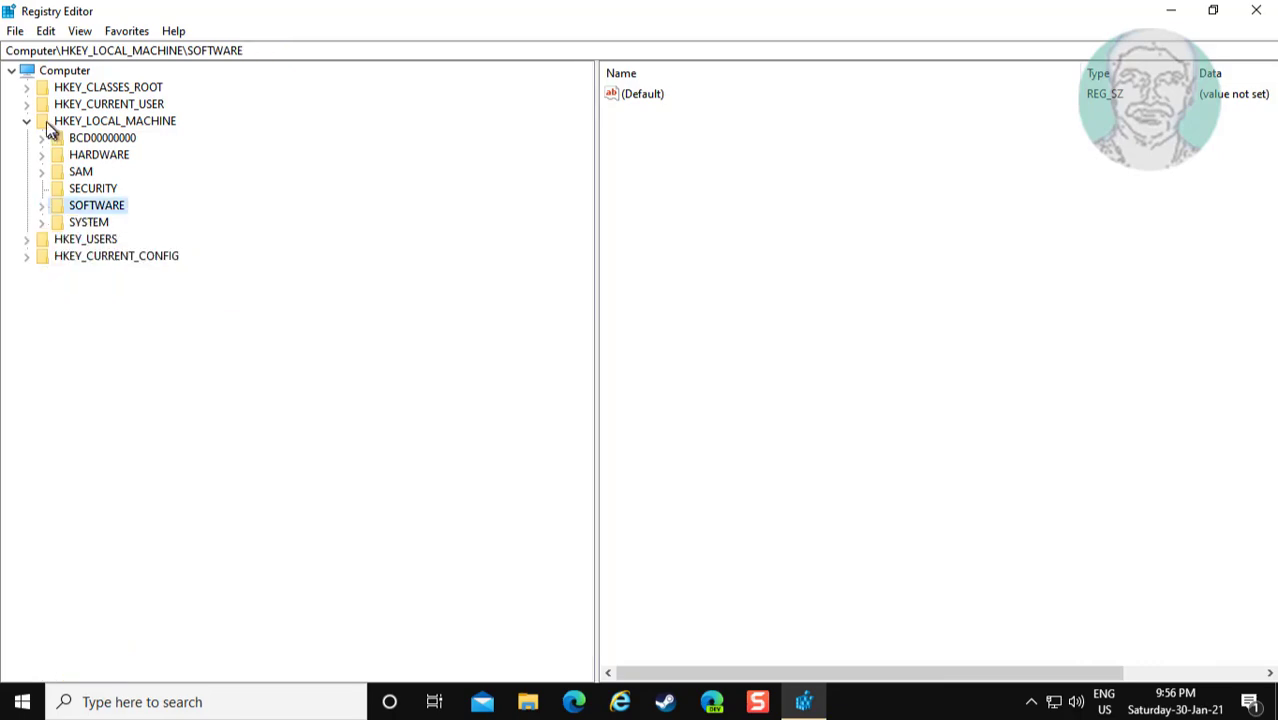
click(27, 121)
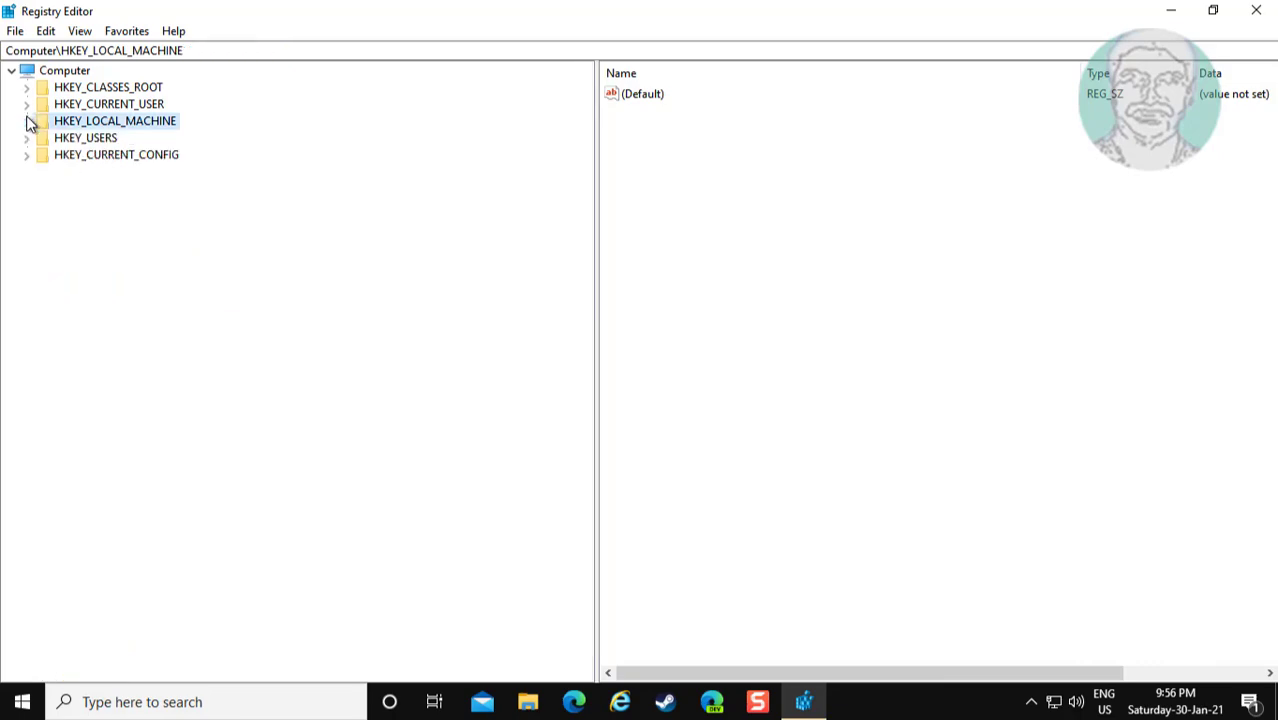
click(1257, 18)
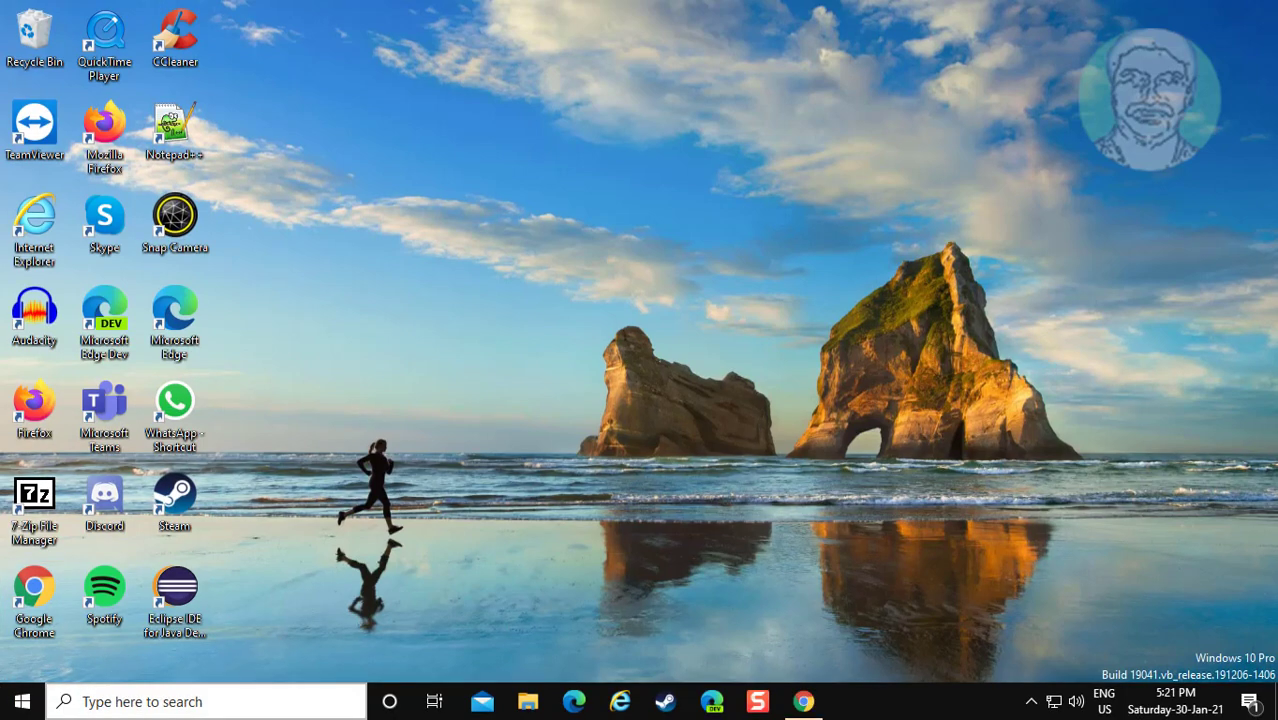
- Search Windows for camera and open the Camera app
click(103, 705)
text(camer)
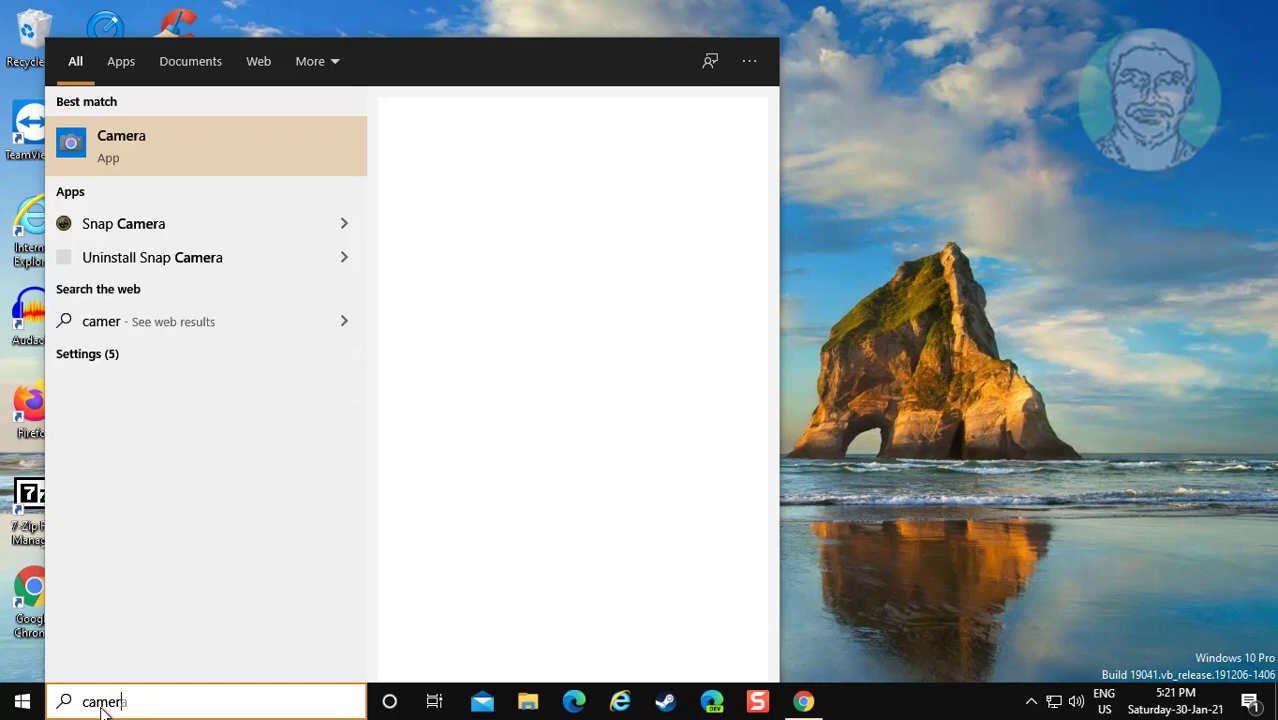
text(a)
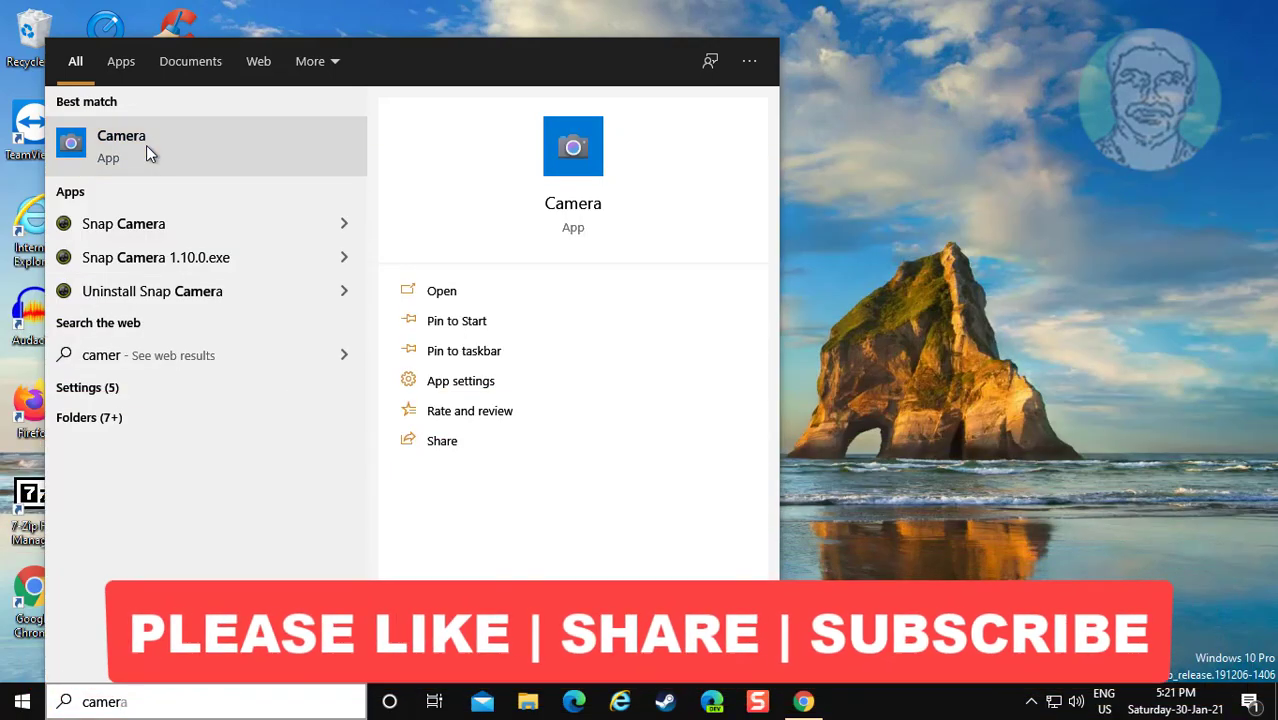
click(146, 145)
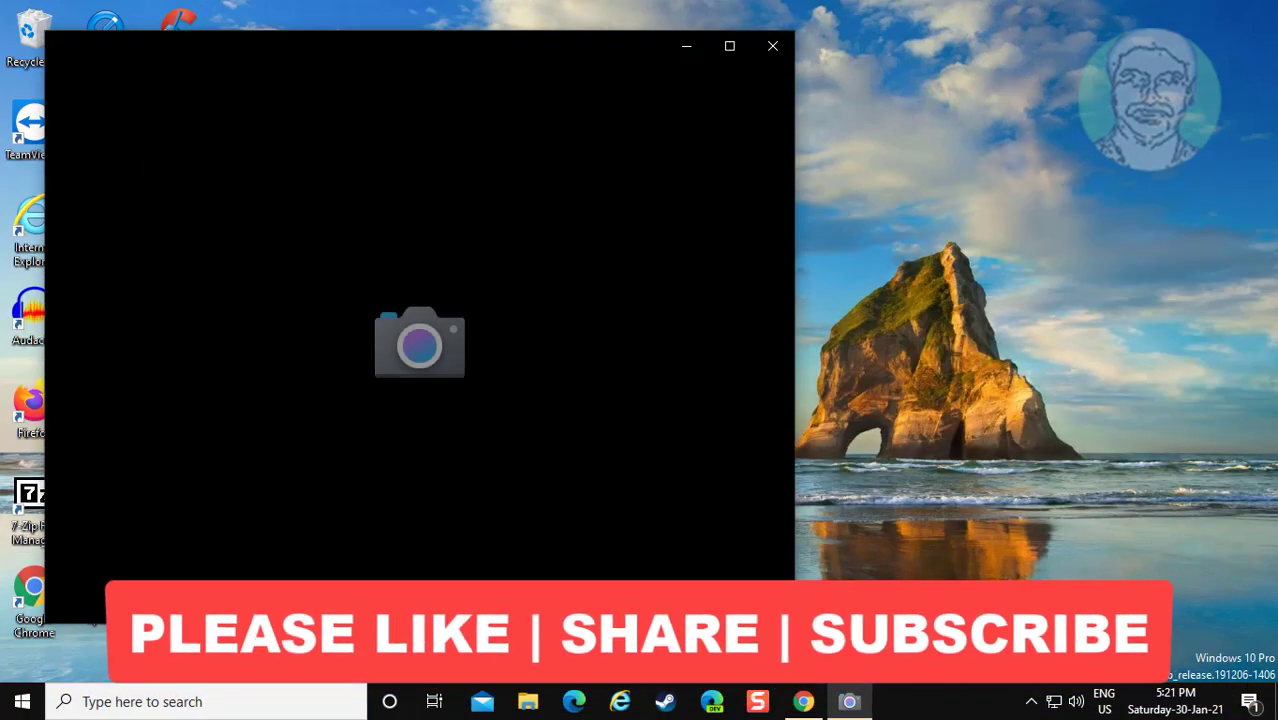